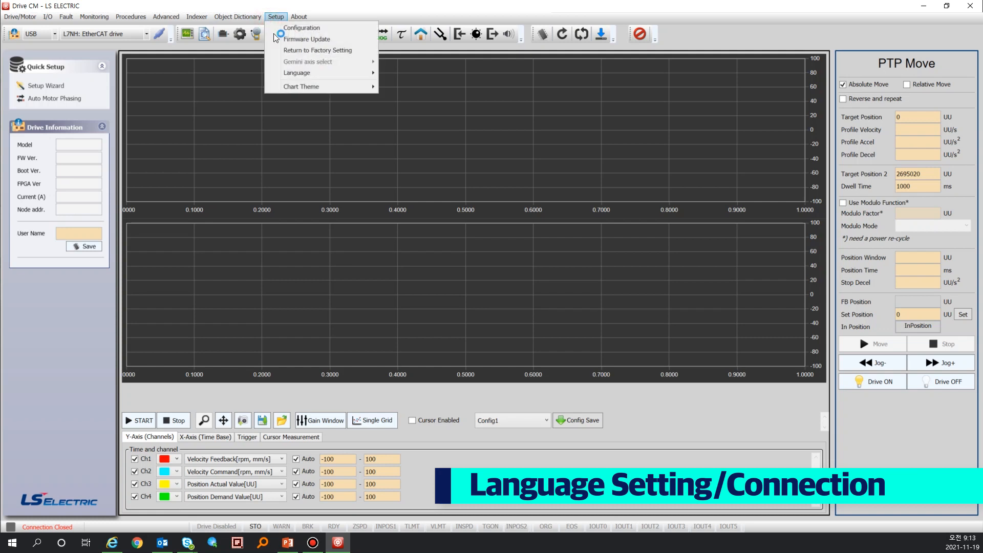
{"action": "mouse_move", "coordinate": [297, 73]}
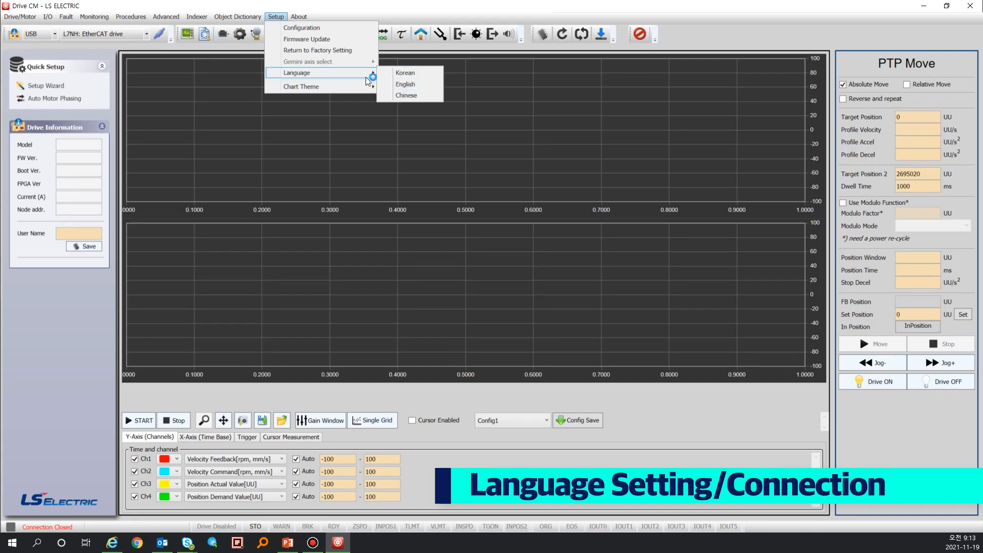
{"action": "left_click", "coordinate": [331, 130]}
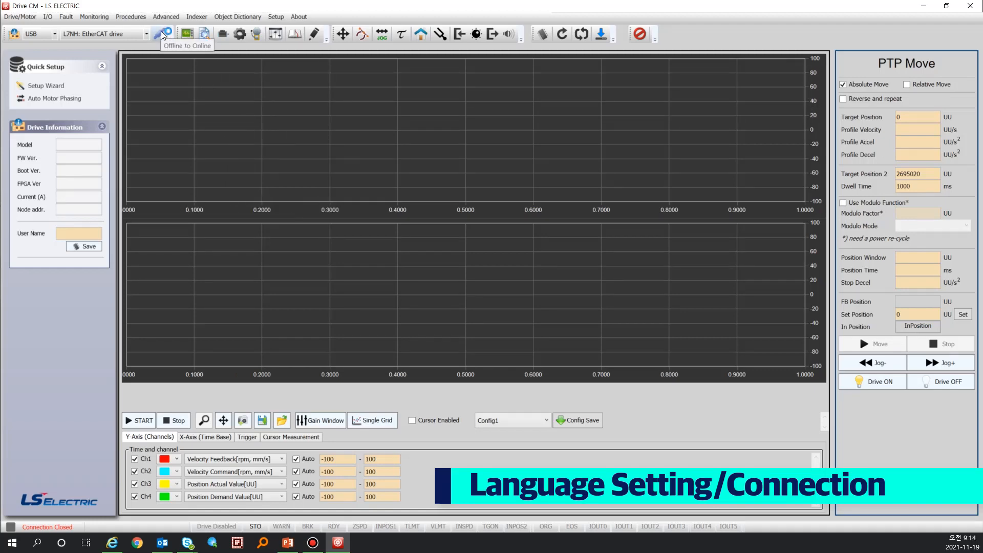
Select L7NH: EtherCAT drive as the drive type and bring the USB connection online.
{"action": "left_click", "coordinate": [147, 34]}
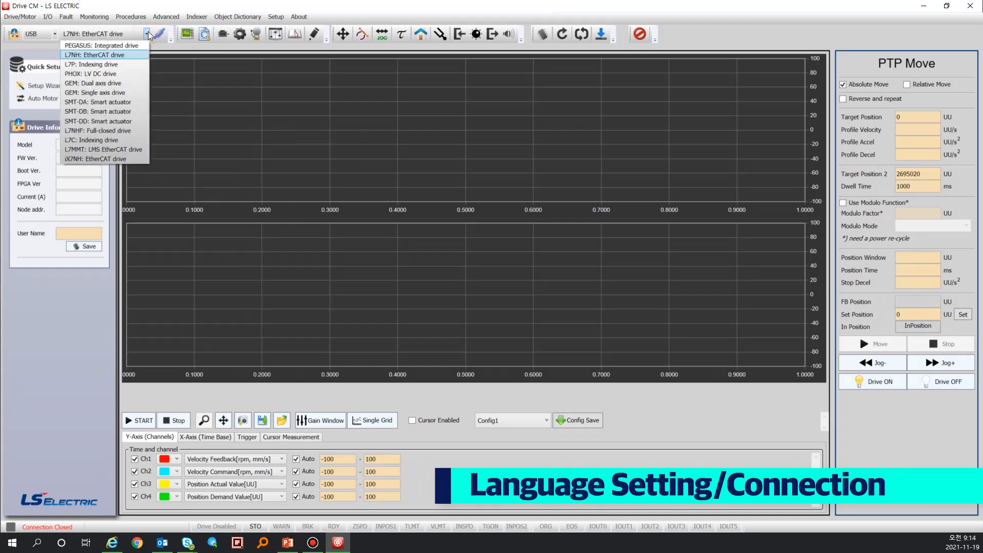
{"action": "left_click", "coordinate": [136, 55]}
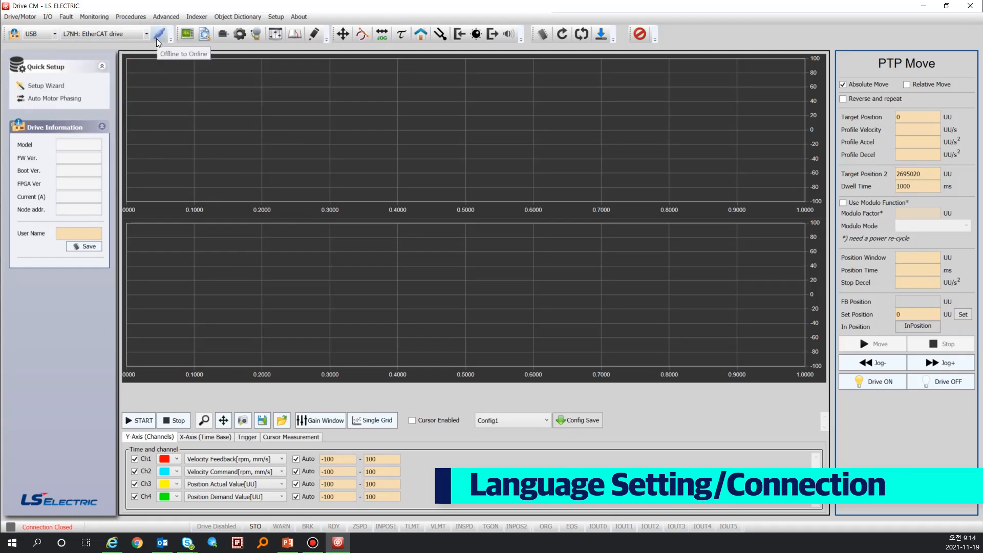
{"action": "left_click", "coordinate": [156, 40]}
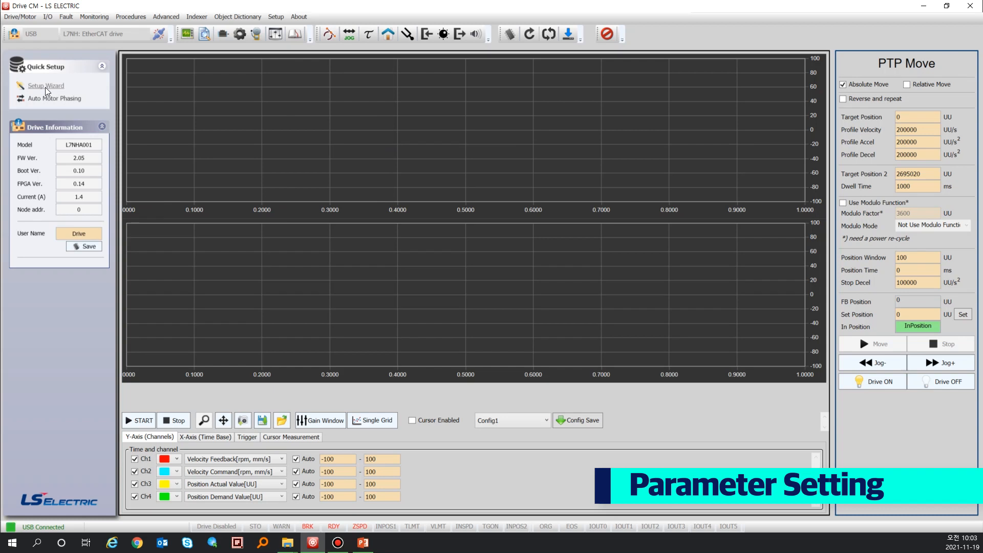
Start the Setup Wizard, set its USB connection to On-Line and read the parameters from the drive.
{"action": "left_click", "coordinate": [45, 87]}
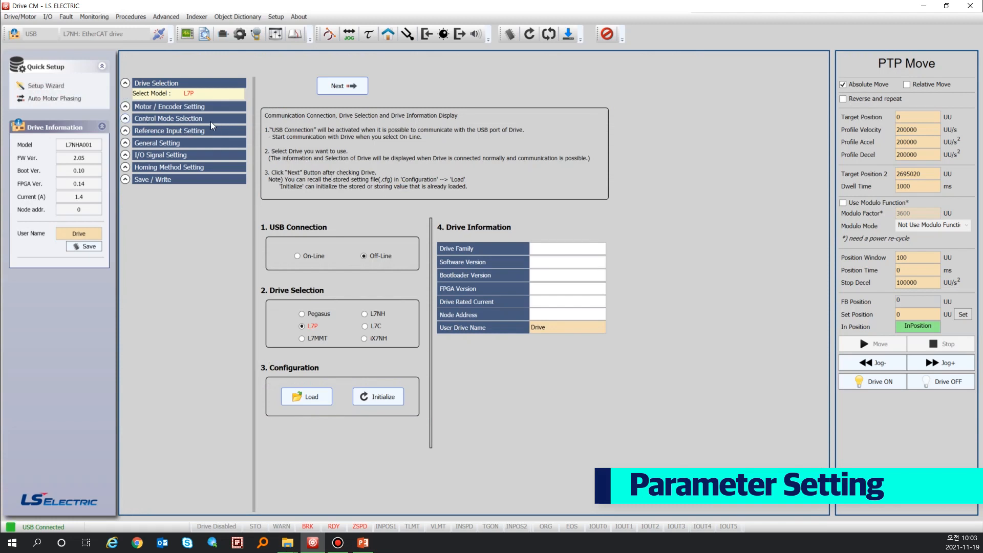
{"action": "left_click", "coordinate": [316, 254]}
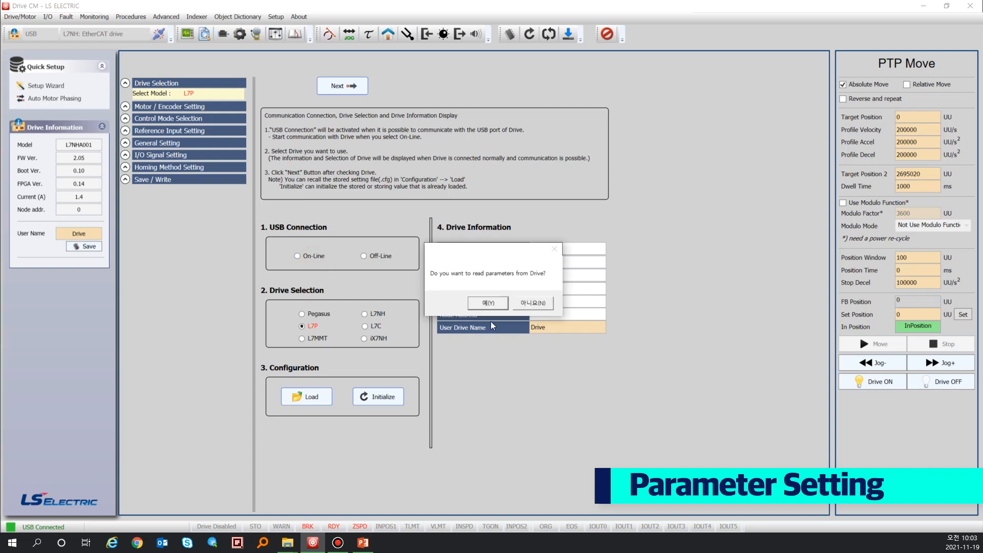
{"action": "left_click", "coordinate": [484, 303]}
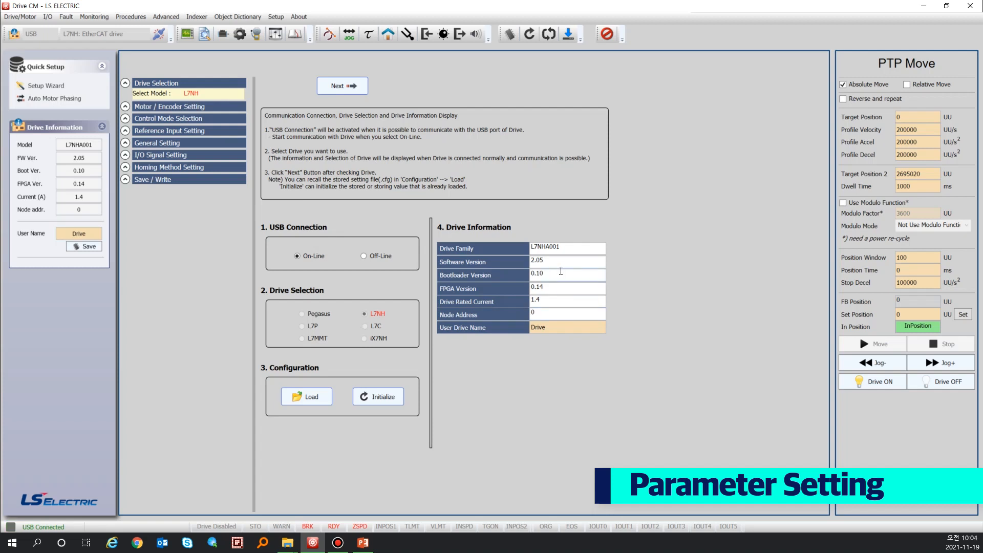
Choose Auto Setting for the motor selection and continue to the wizard's general settings.
{"action": "left_click", "coordinate": [345, 86]}
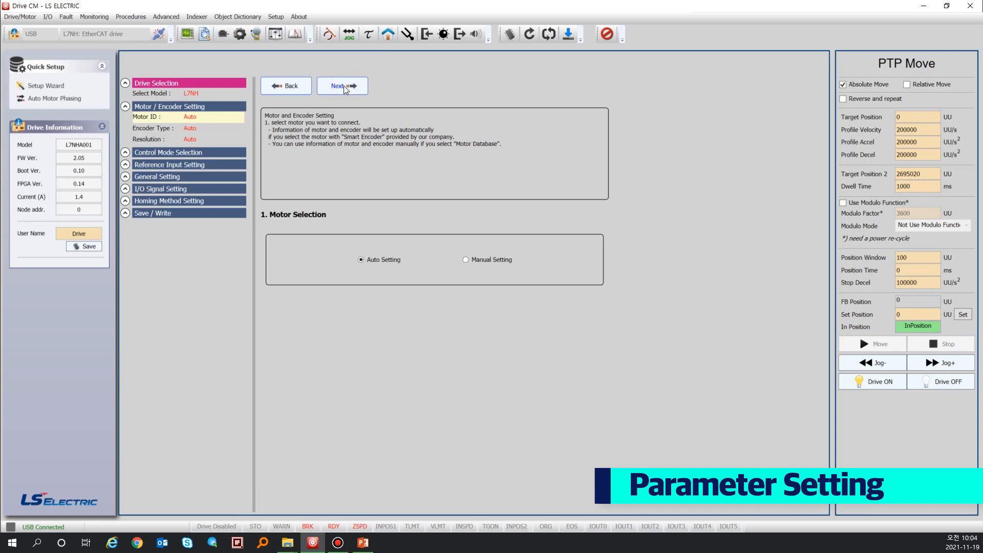
{"action": "left_click", "coordinate": [382, 263]}
{"action": "left_click", "coordinate": [337, 86]}
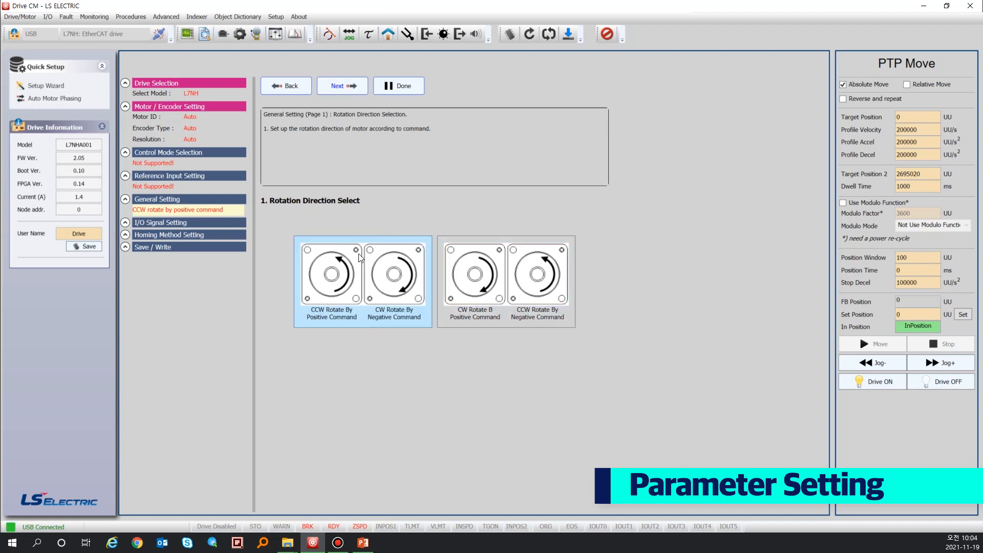
Accept the existing general settings, from rotation direction and gear ratio through stop, brake and torque limit to the position and speed signals.
{"action": "left_click", "coordinate": [336, 89]}
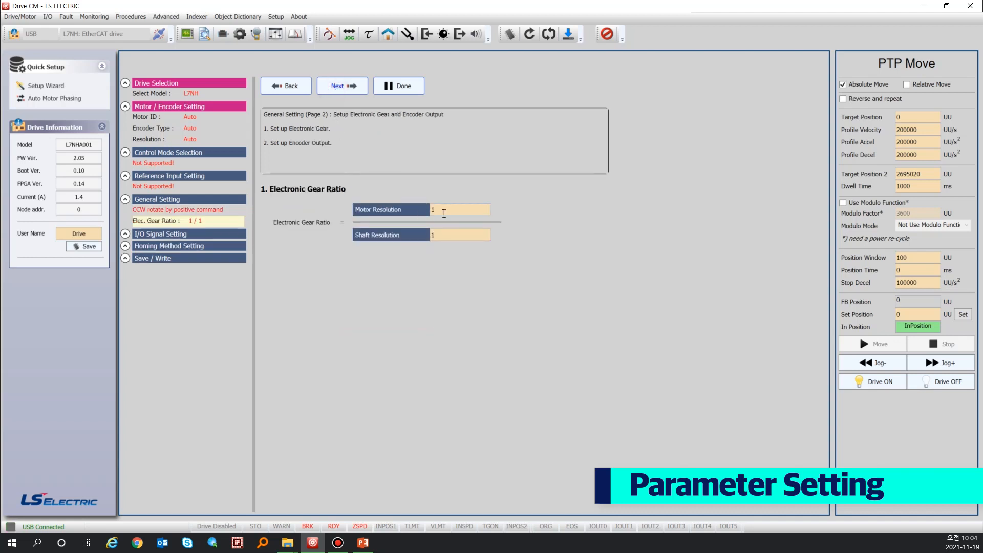
{"action": "left_click", "coordinate": [349, 86]}
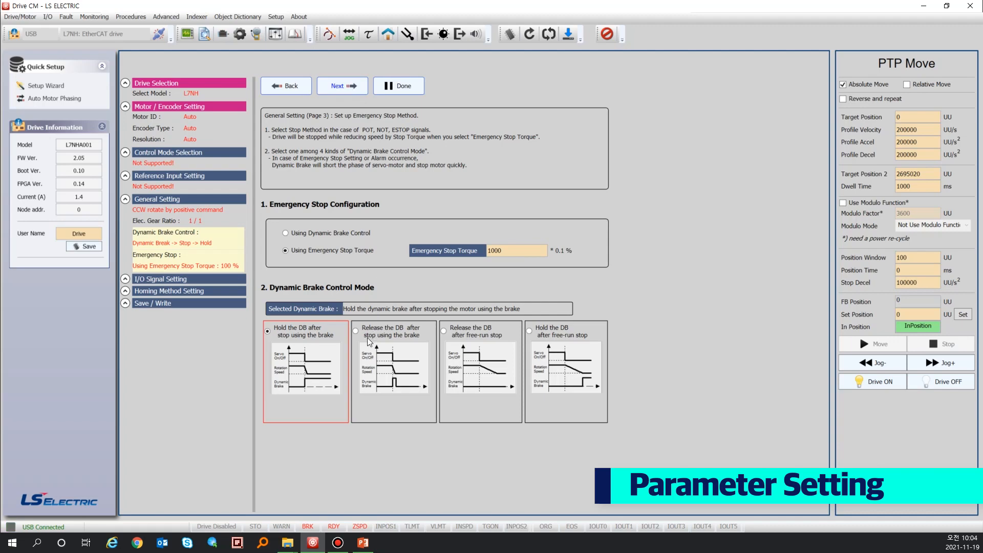
{"action": "left_click", "coordinate": [341, 86]}
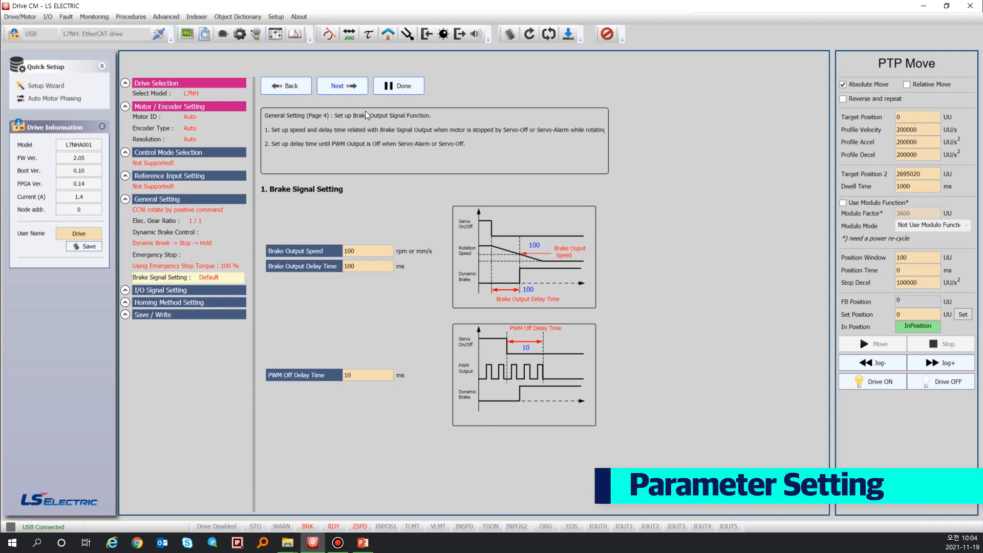
{"action": "left_click", "coordinate": [347, 88]}
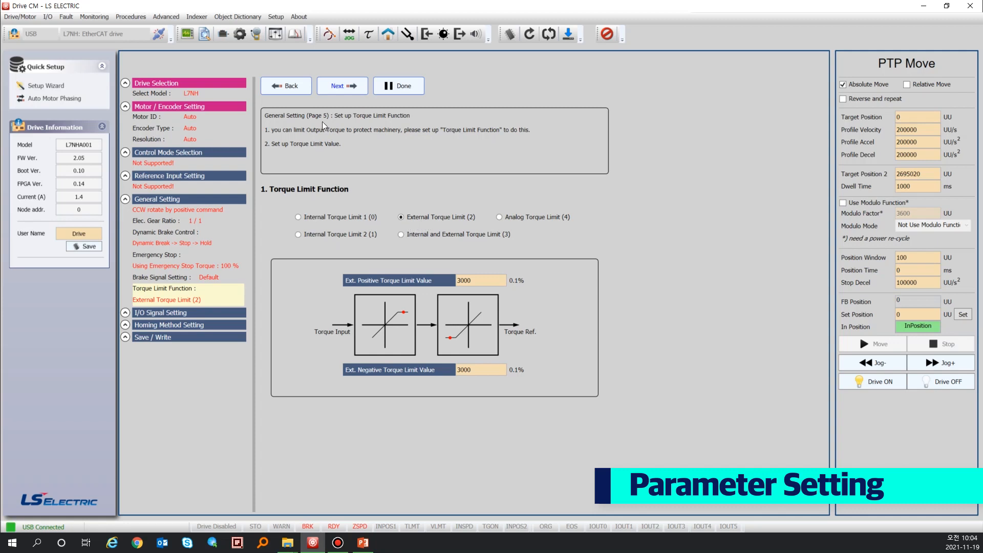
{"action": "left_click", "coordinate": [332, 90]}
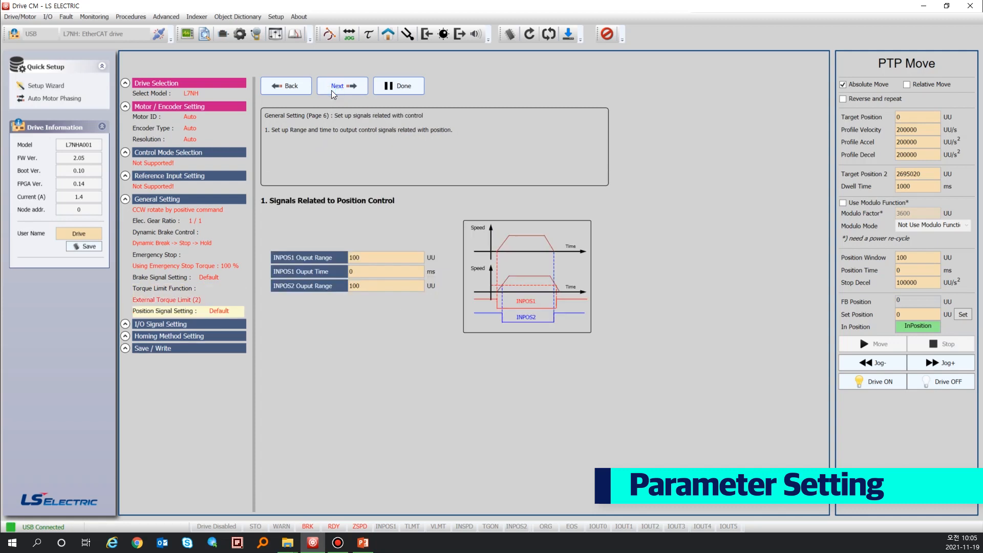
{"action": "left_click", "coordinate": [331, 90]}
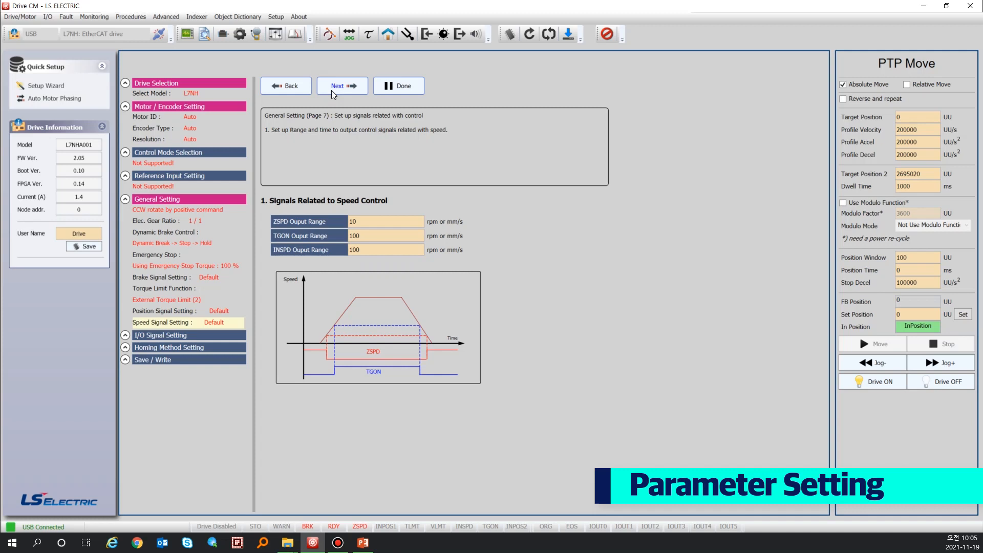
{"action": "left_click", "coordinate": [331, 90]}
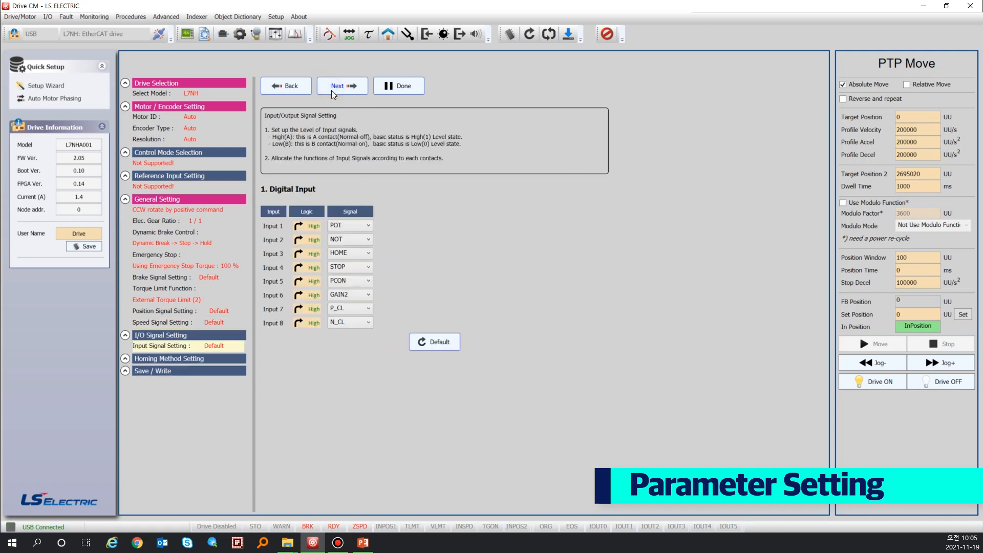
Accept the digital input, digital output and analog monitor settings and homing method 34: Move+, Index Pulse.
{"action": "left_click", "coordinate": [331, 90]}
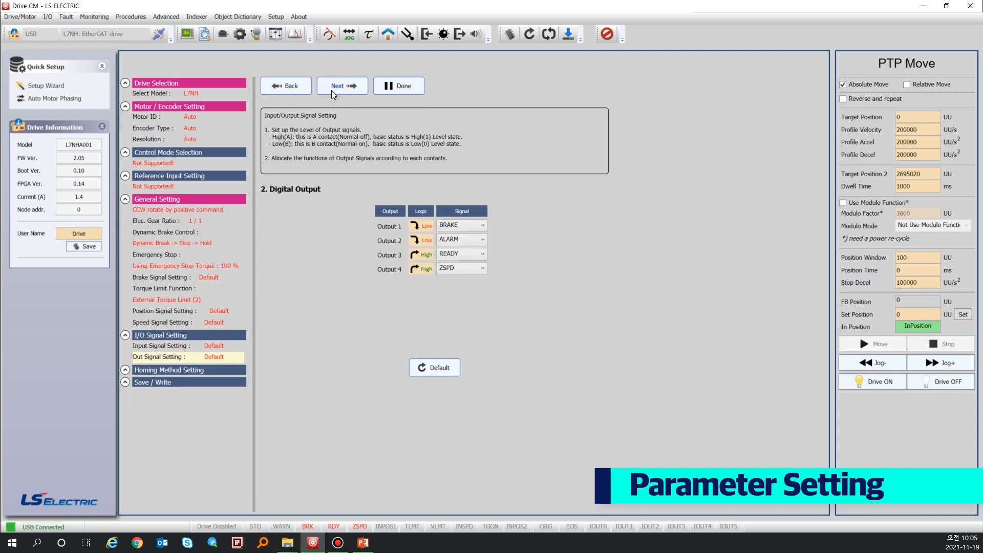
{"action": "left_click", "coordinate": [331, 90]}
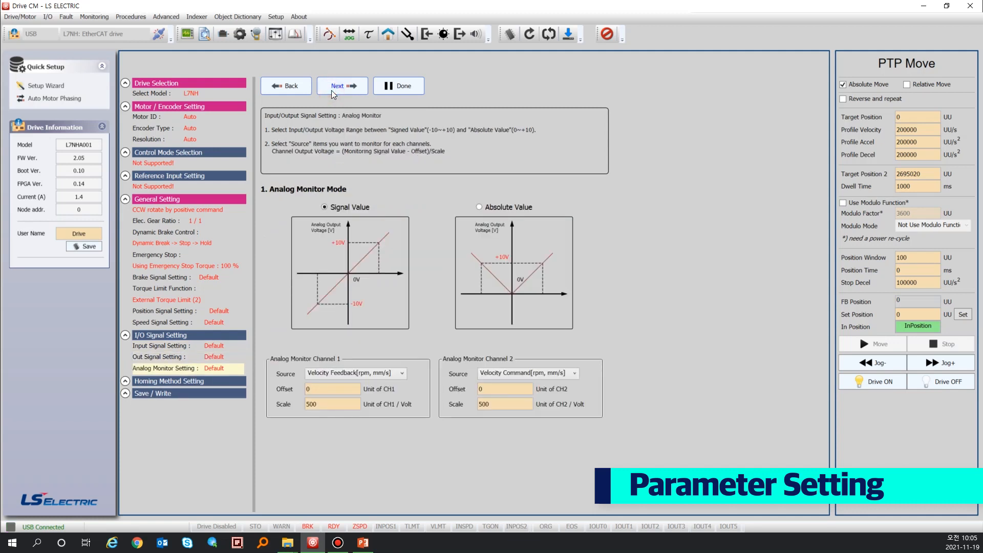
{"action": "left_click", "coordinate": [332, 91]}
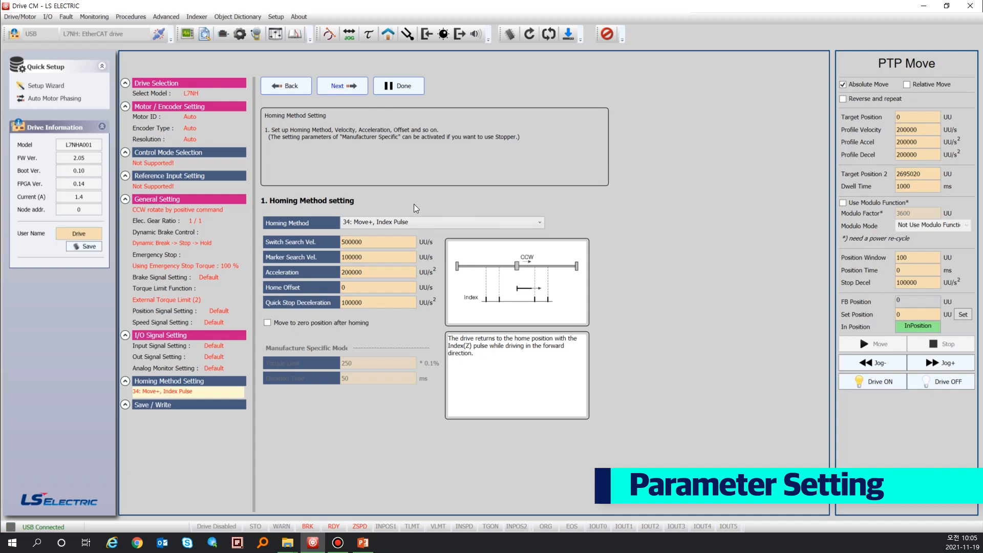
{"action": "left_click", "coordinate": [345, 86]}
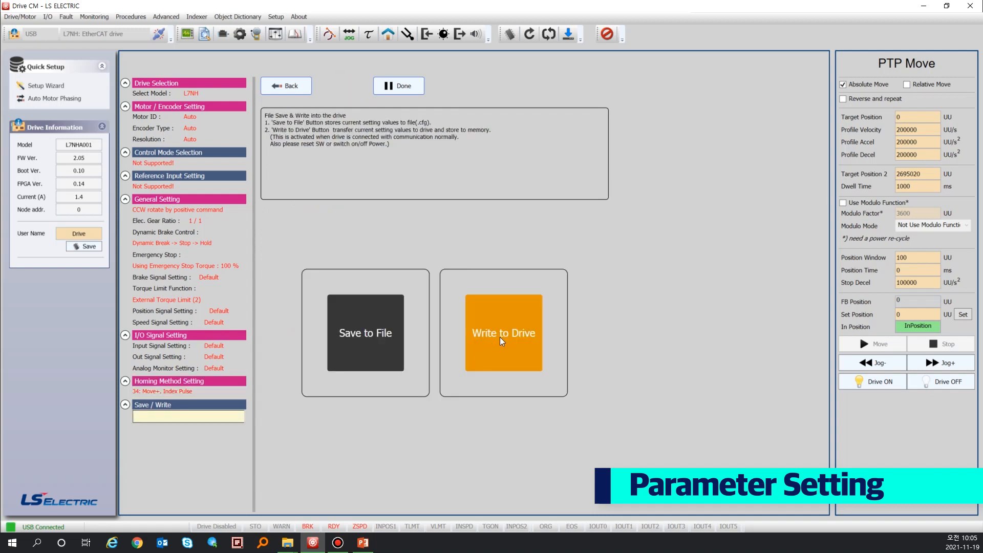
Write the wizard settings to the drive and save them to a Cfg file named Setup_1.
{"action": "left_click", "coordinate": [500, 328]}
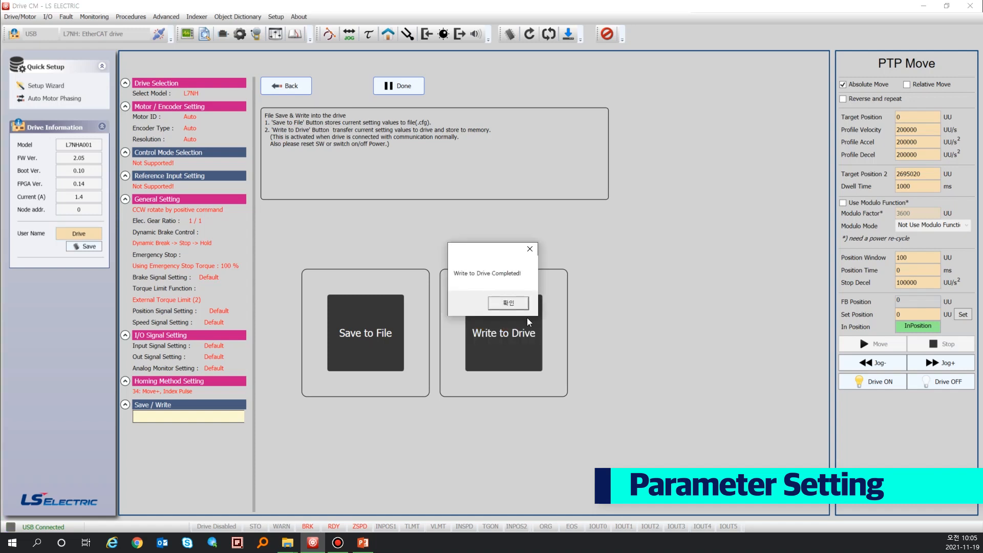
{"action": "left_click", "coordinate": [510, 303]}
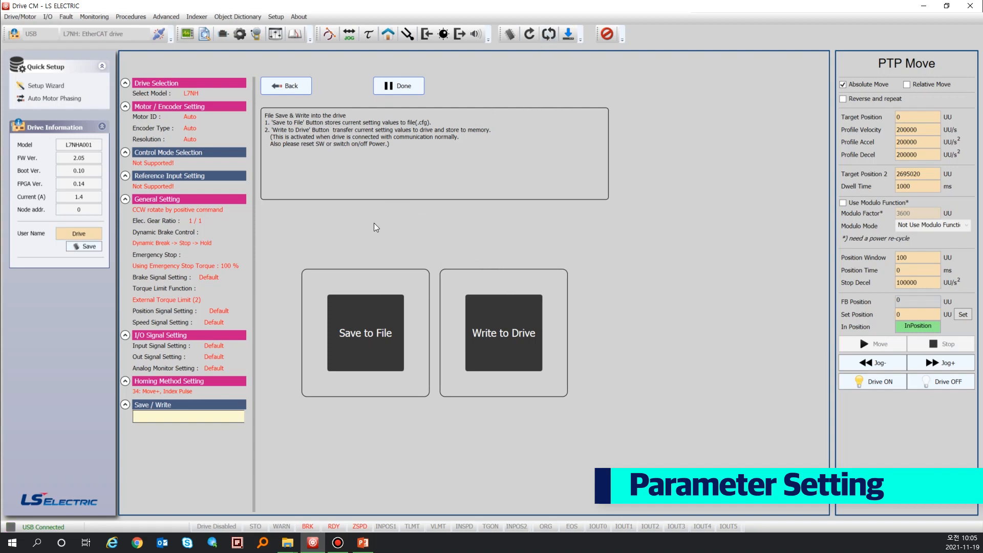
{"action": "left_click", "coordinate": [362, 321]}
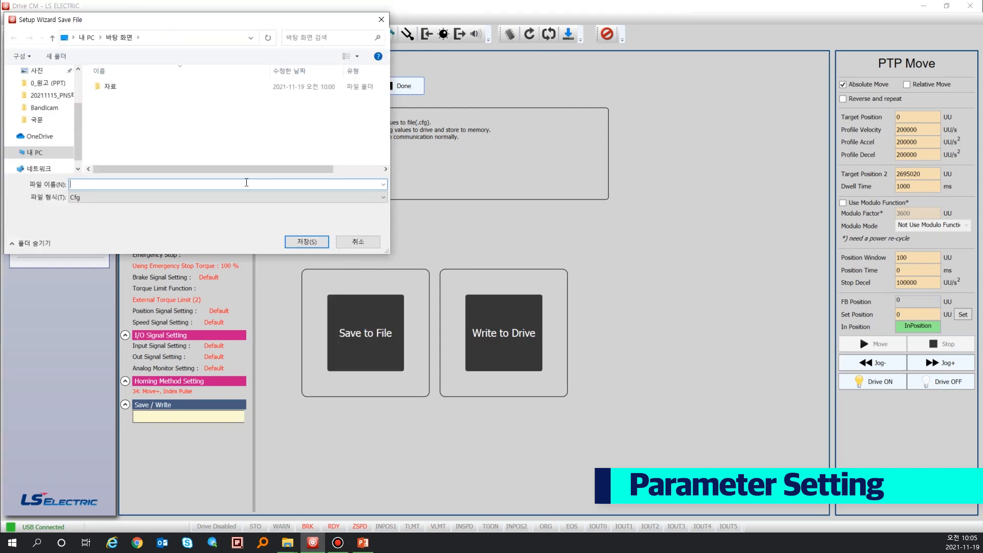
{"action": "left_click", "coordinate": [106, 183]}
{"action": "type", "text": "Setup_1"}
{"action": "key", "text": "Return"}
{"action": "left_click", "coordinate": [509, 305]}
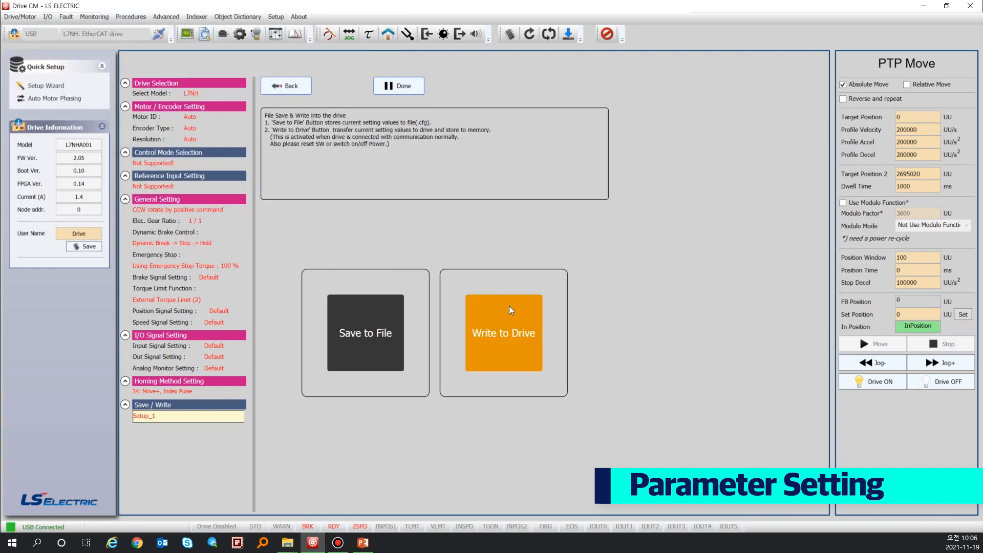
Restart the Setup Wizard and load a saved configuration file into it.
{"action": "left_click", "coordinate": [55, 86]}
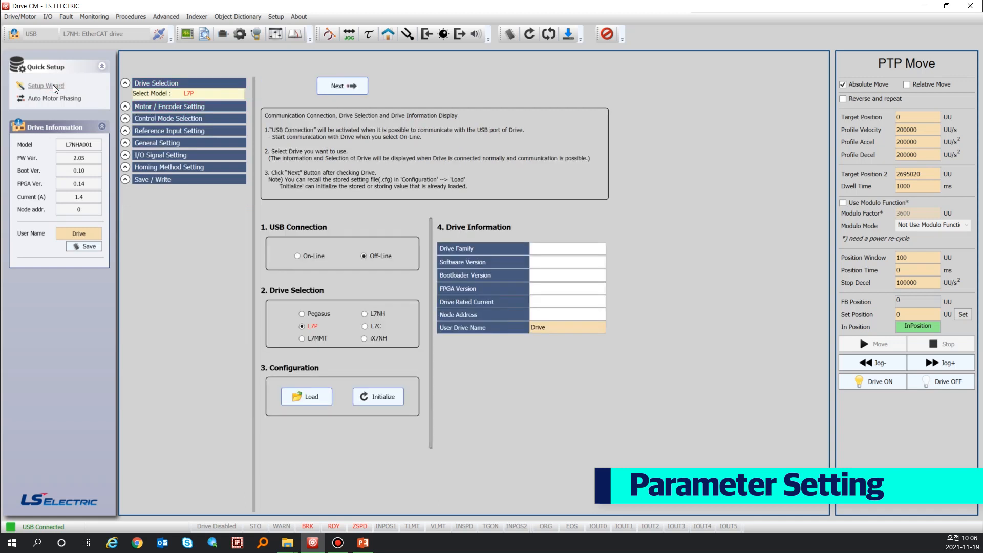
{"action": "left_click", "coordinate": [299, 399]}
{"action": "double_click", "coordinate": [123, 87]}
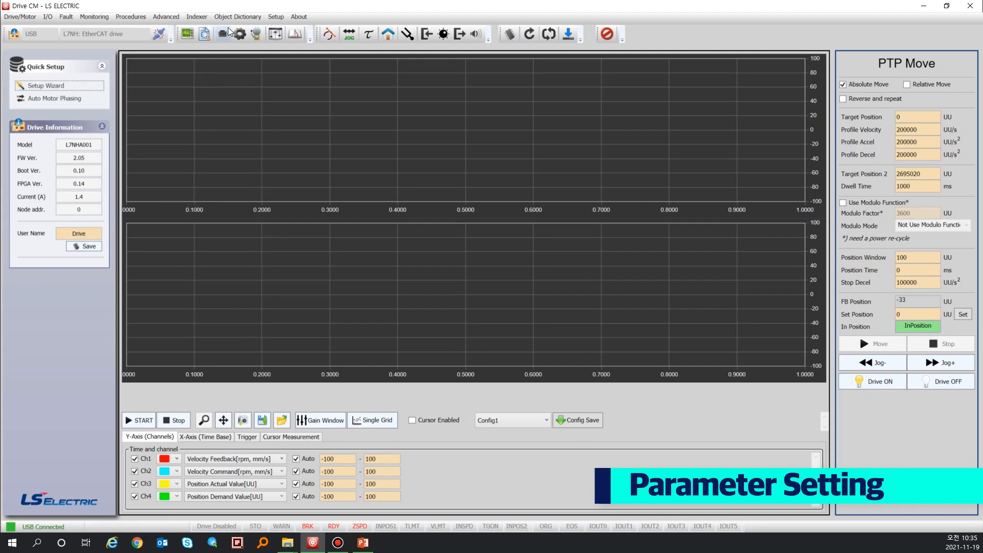
Open the Object Dictionary parameter table showing the drive's basic parameters.
{"action": "left_click", "coordinate": [241, 18]}
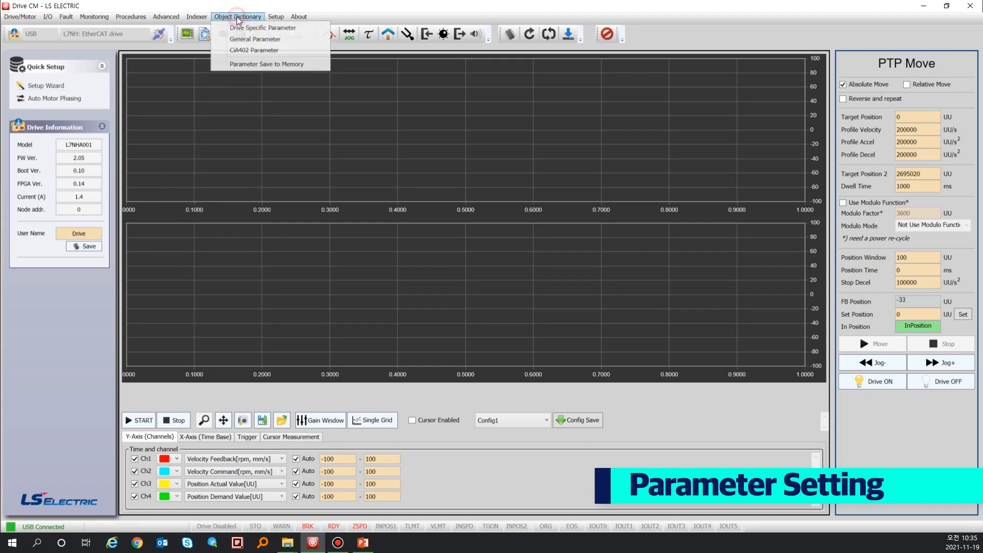
{"action": "left_click", "coordinate": [297, 149]}
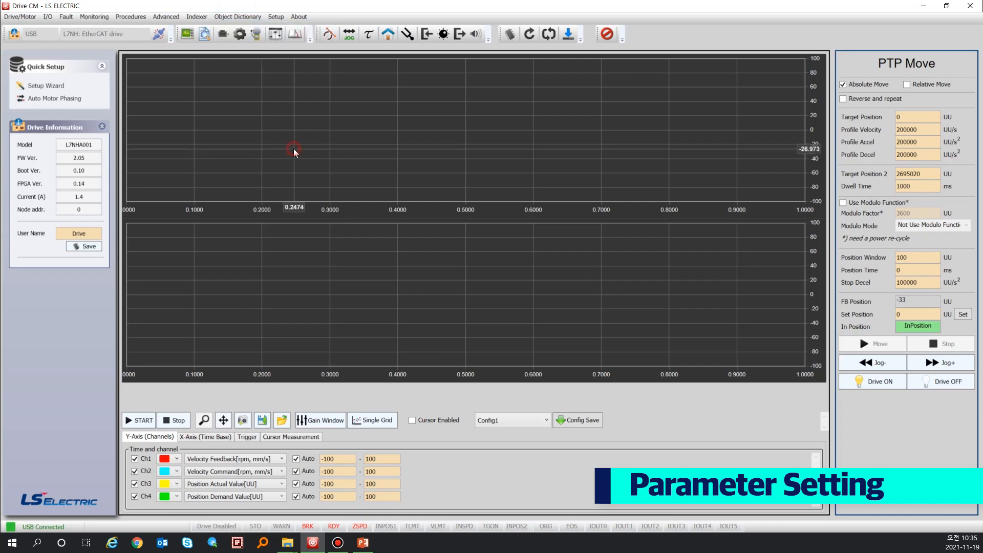
{"action": "left_click", "coordinate": [293, 39]}
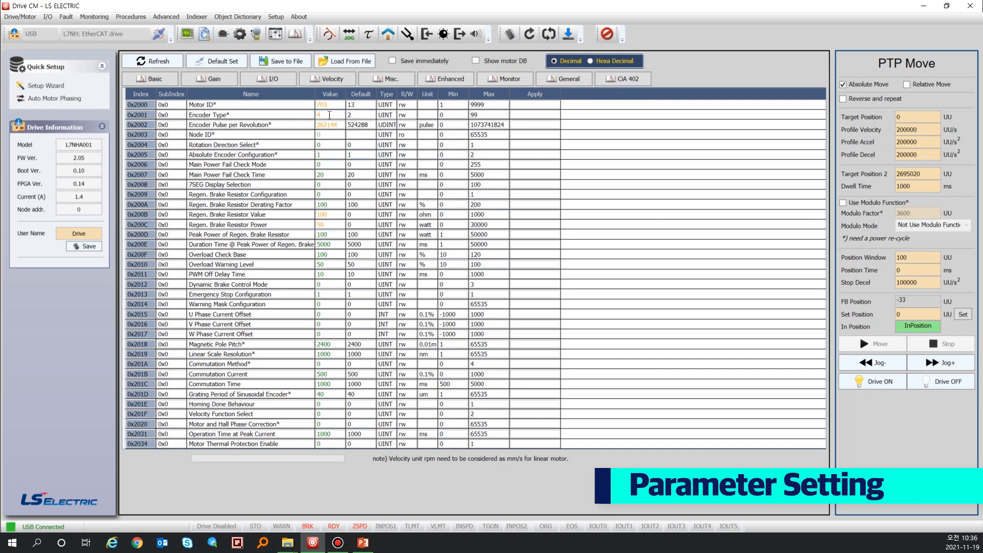
Set the Encoder Type parameter (0x2001) to 4 and save the parameters to the drive's memory.
{"action": "double_click", "coordinate": [330, 114]}
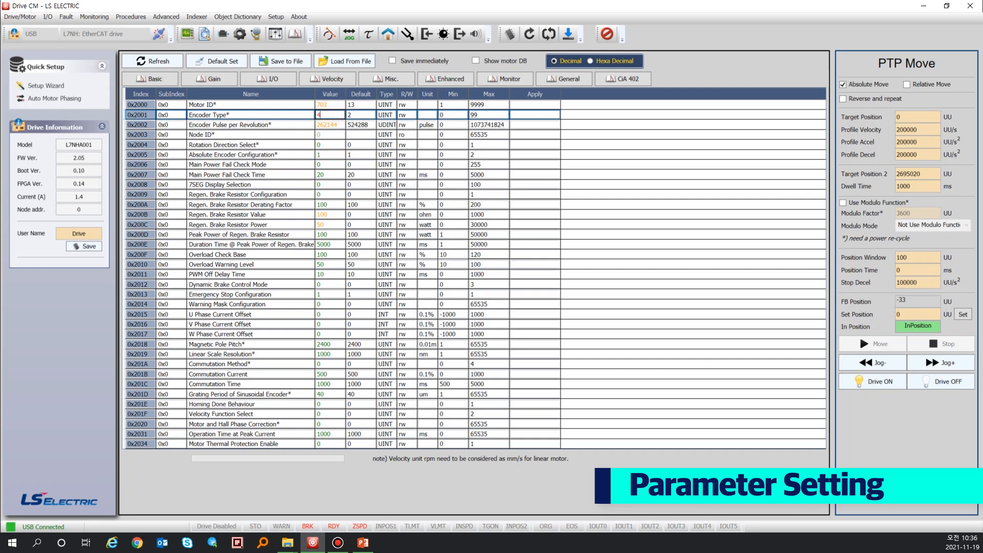
{"action": "key", "text": "Return"}
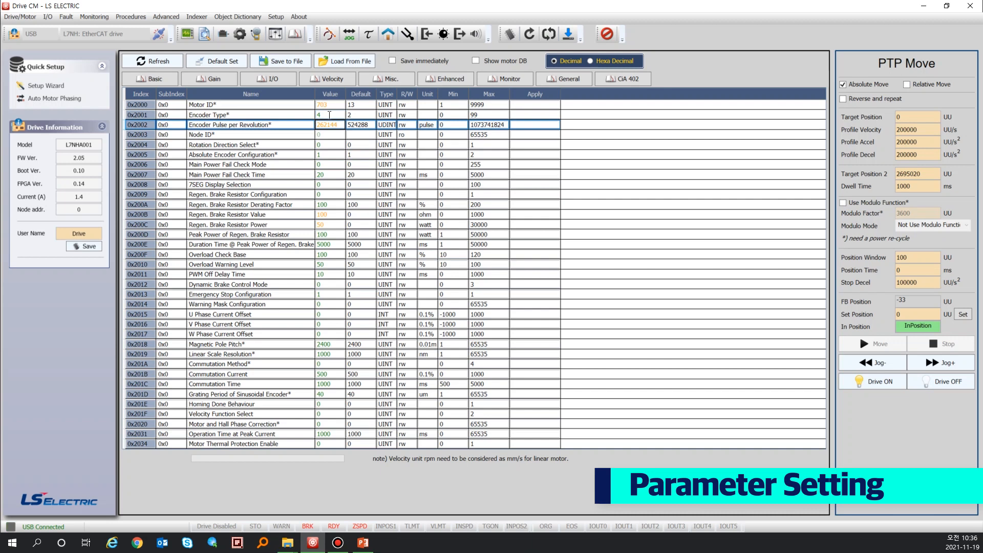
{"action": "double_click", "coordinate": [329, 115]}
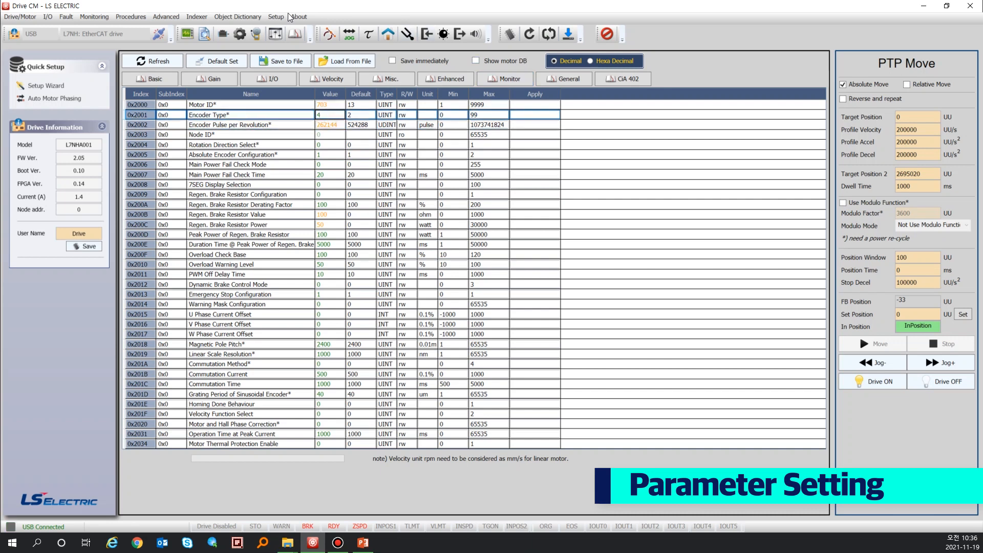
{"action": "left_click", "coordinate": [241, 16]}
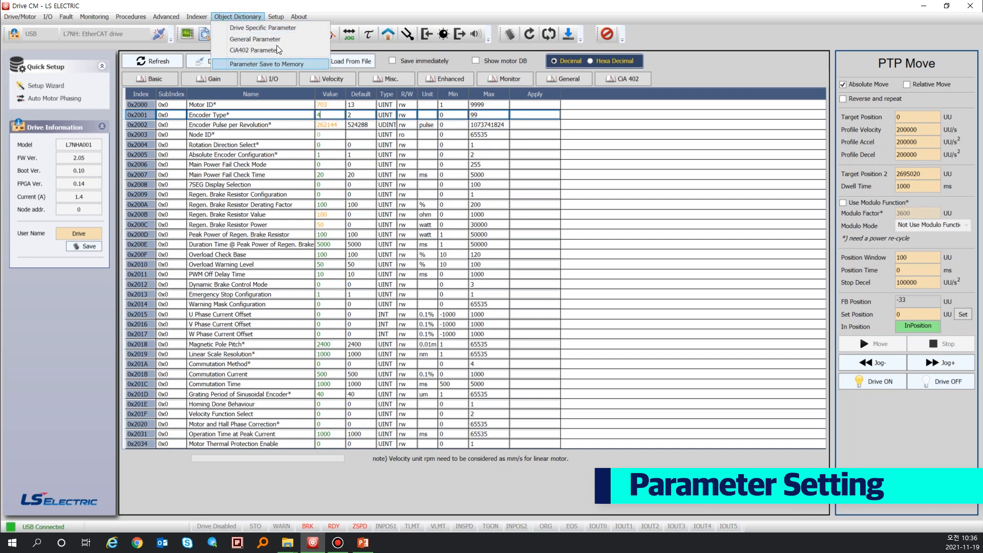
{"action": "left_click", "coordinate": [267, 64]}
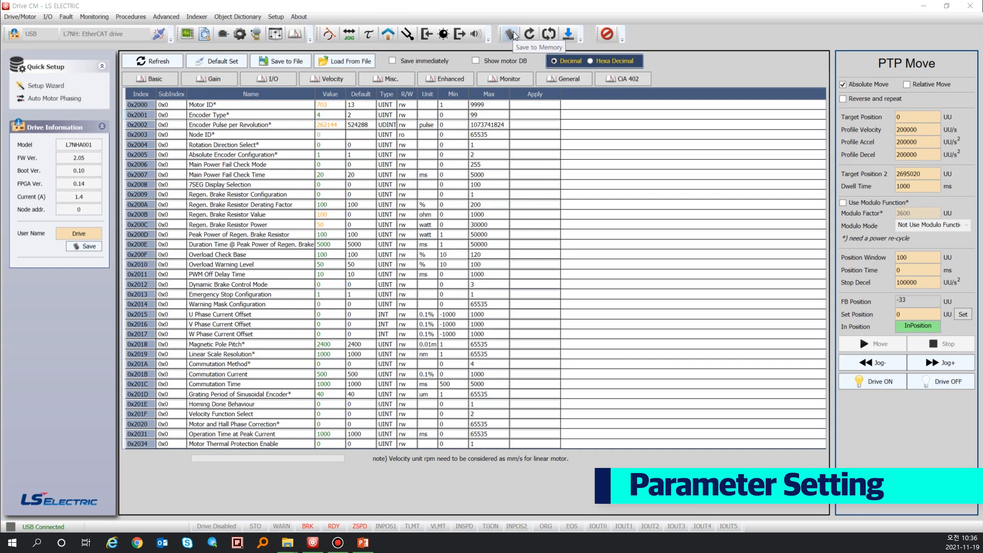
Save the changed parameters to the drive's memory and open the gain parameter group.
{"action": "left_click", "coordinate": [512, 34]}
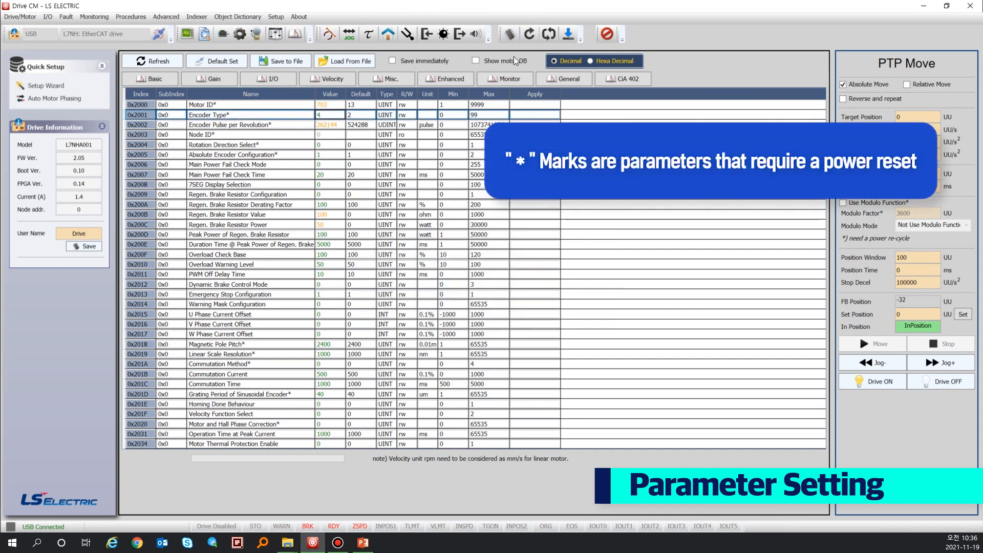
{"action": "left_click", "coordinate": [547, 39]}
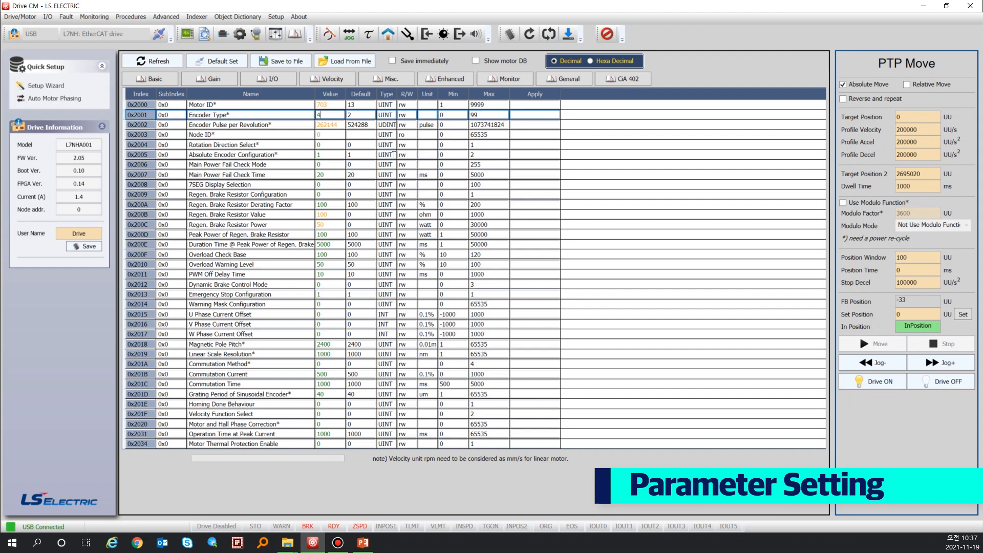
{"action": "left_click", "coordinate": [227, 80]}
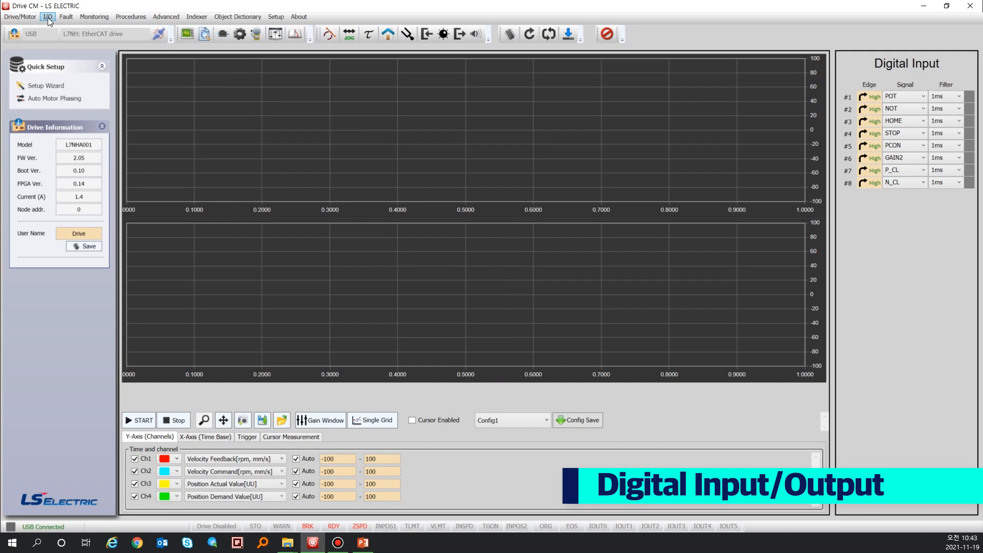
Open the digital input settings and review the signal options offered for inputs #1 and #2.
{"action": "left_click", "coordinate": [48, 17]}
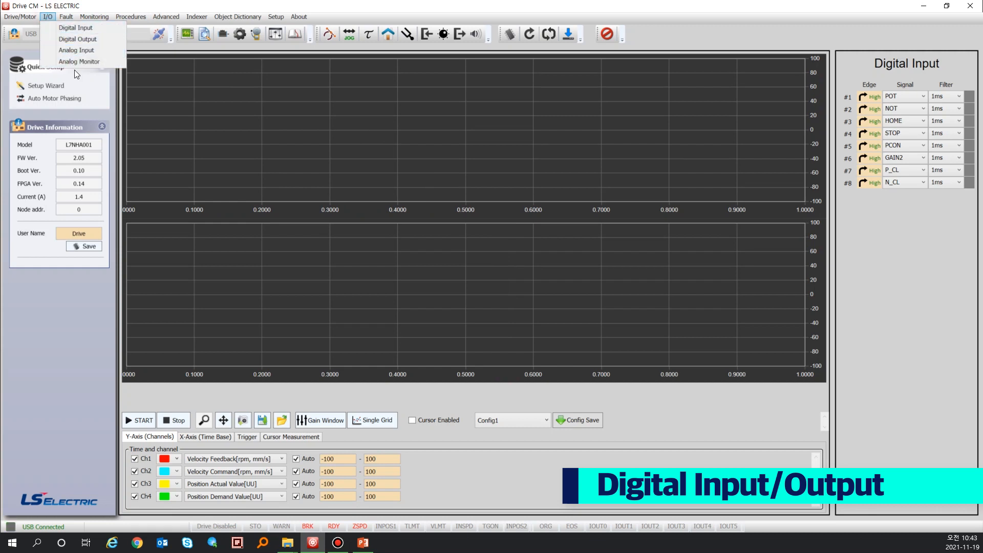
{"action": "left_click", "coordinate": [84, 30]}
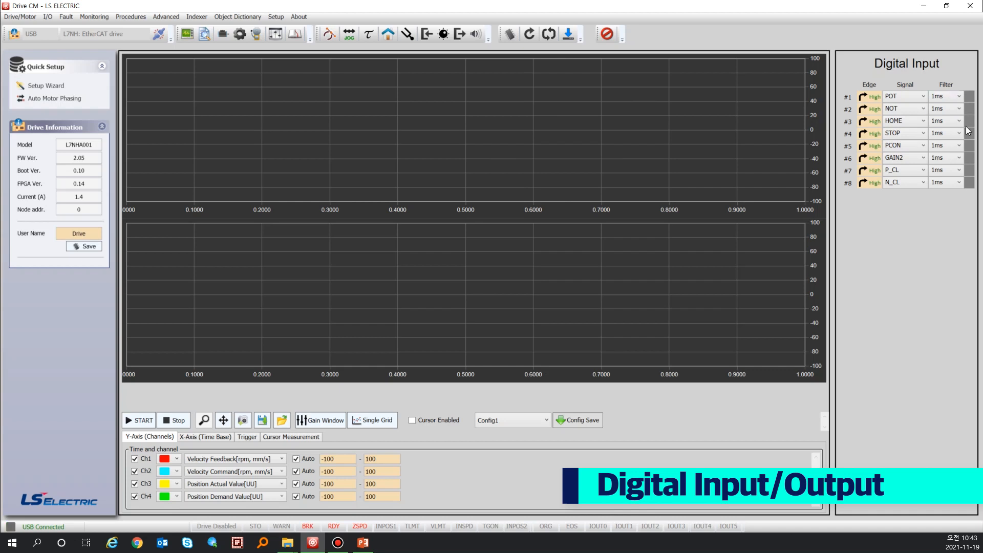
{"action": "left_click", "coordinate": [902, 95]}
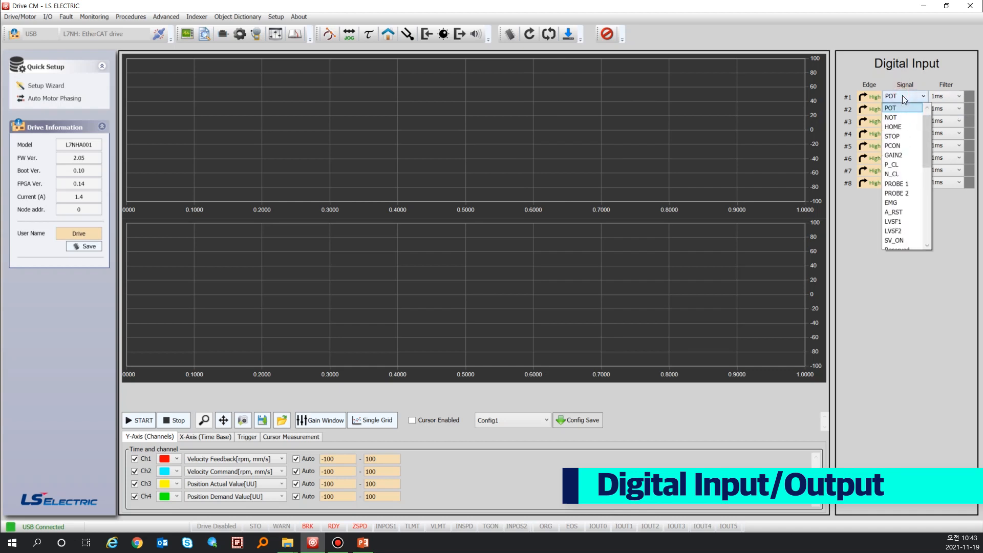
{"action": "left_click", "coordinate": [902, 96]}
{"action": "left_click", "coordinate": [902, 109]}
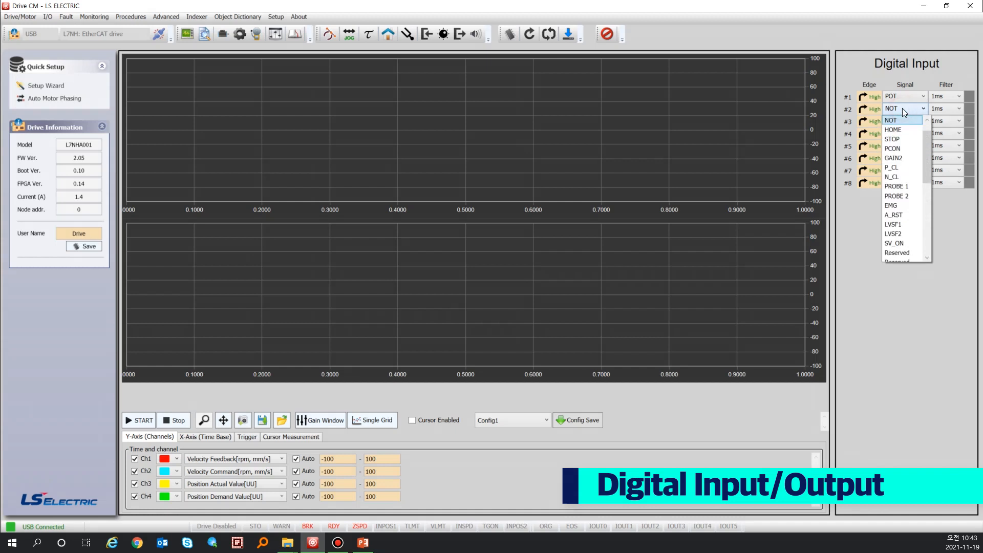
{"action": "left_click", "coordinate": [903, 109]}
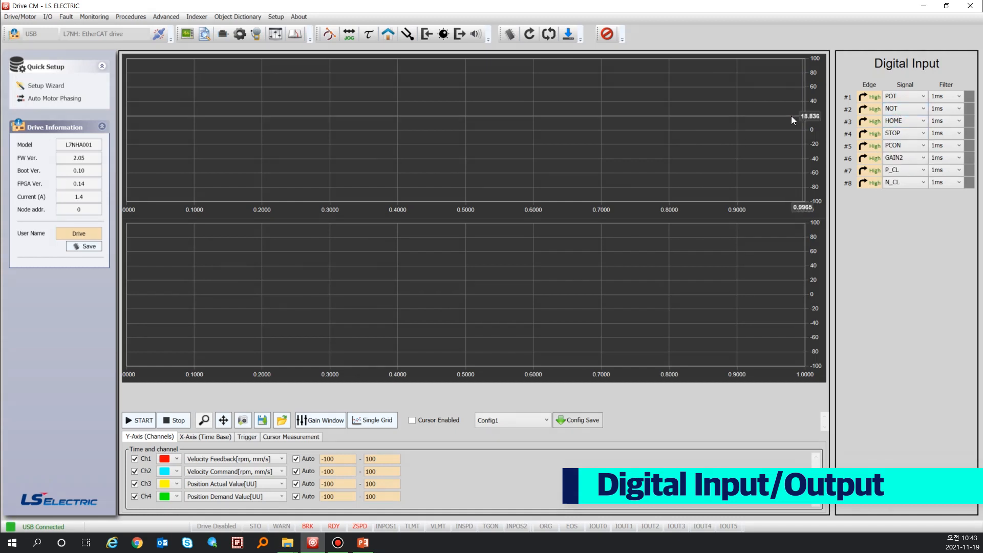
Toggle the edge setting of digital inputs #1 and #2 and return both to High.
{"action": "left_click", "coordinate": [873, 100]}
{"action": "left_click", "coordinate": [874, 98]}
{"action": "left_click", "coordinate": [878, 108]}
{"action": "left_click", "coordinate": [877, 107]}
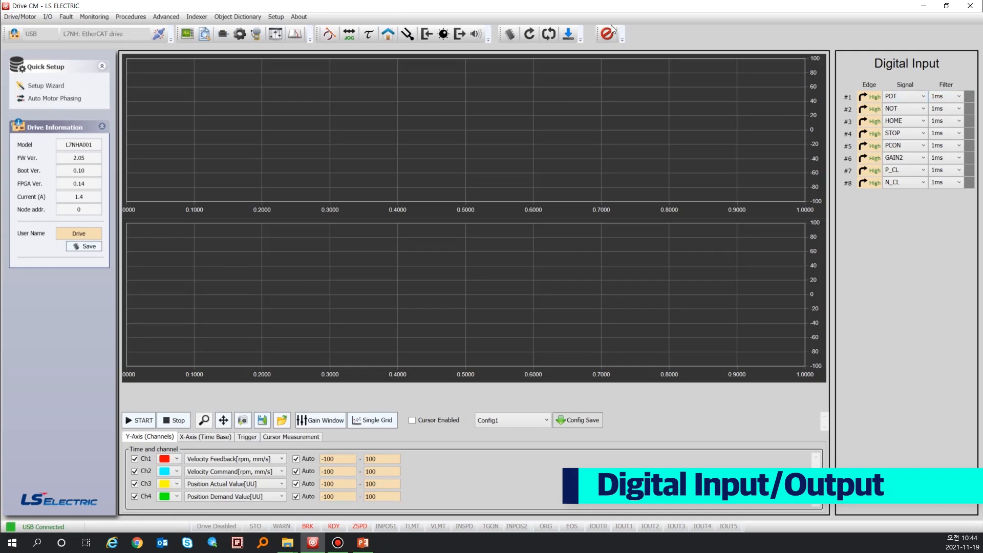
Save the parameters to the drive's memory and open the I/O group of the drive-specific parameters.
{"action": "left_click", "coordinate": [510, 35]}
{"action": "left_click", "coordinate": [237, 16]}
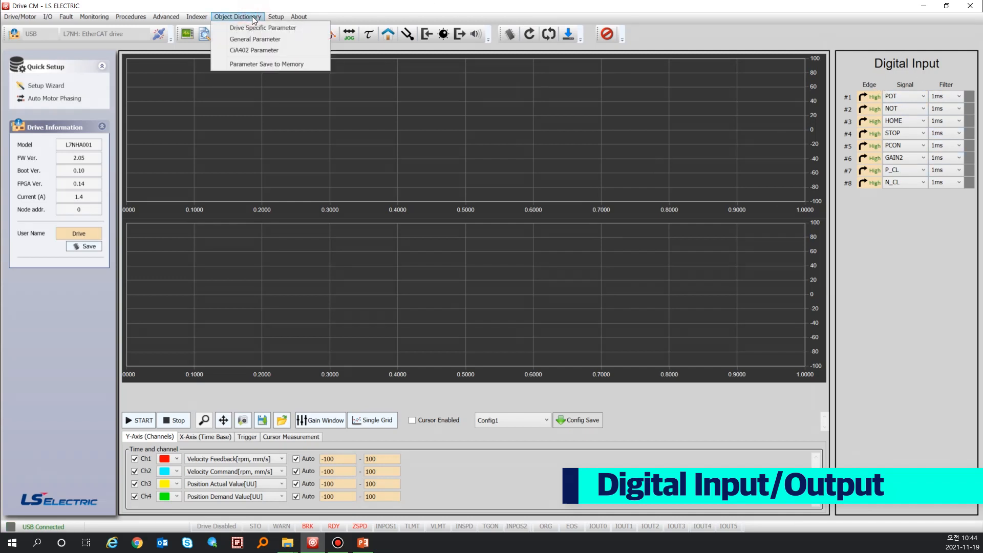
{"action": "left_click", "coordinate": [275, 29]}
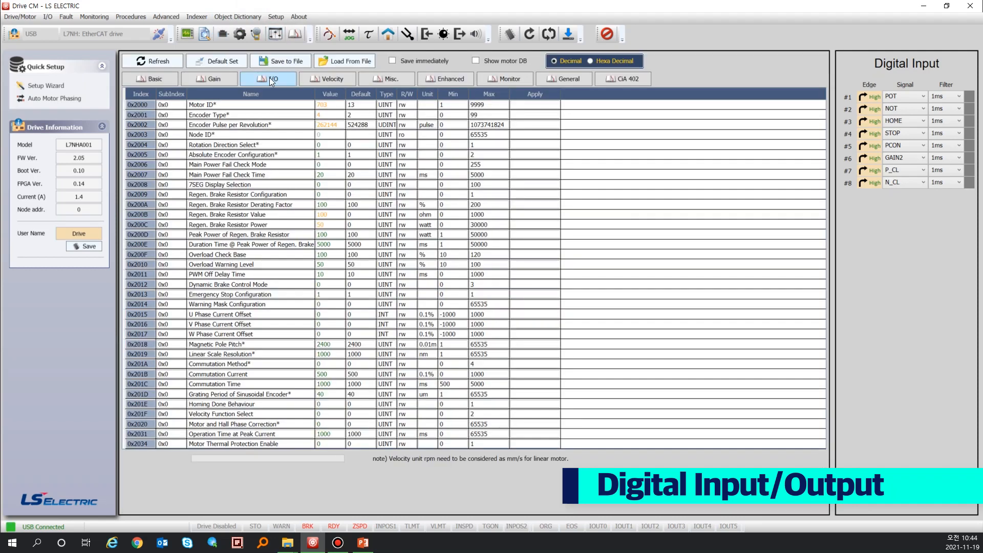
{"action": "left_click", "coordinate": [269, 77]}
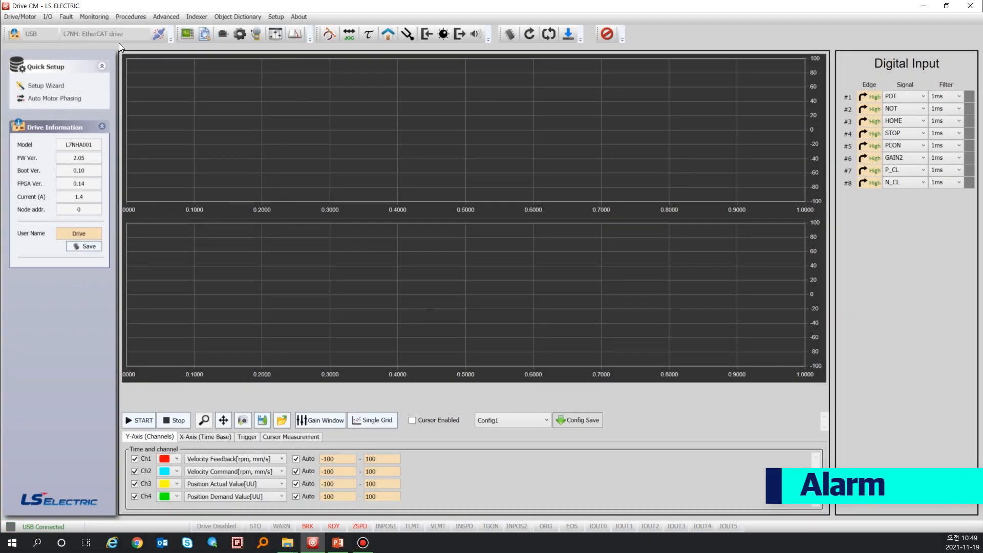
Review the fault configuration settings and the servo alarm history, closing the history window.
{"action": "left_click", "coordinate": [66, 19]}
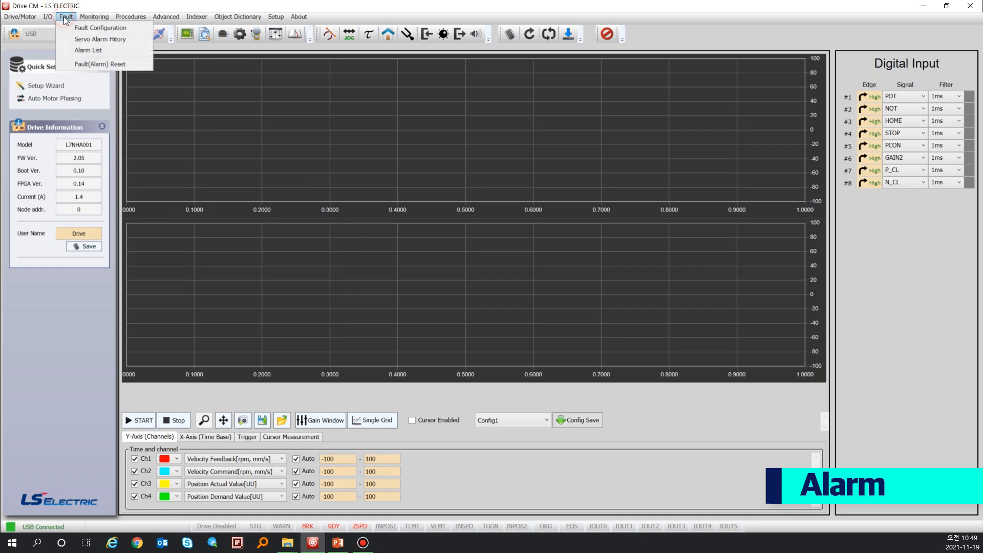
{"action": "left_click", "coordinate": [121, 28]}
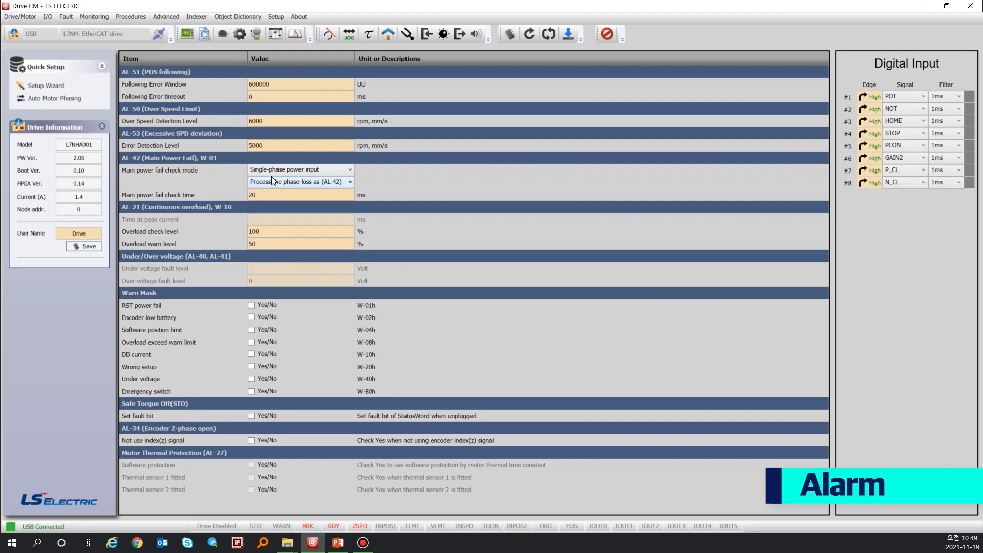
{"action": "left_click", "coordinate": [66, 16]}
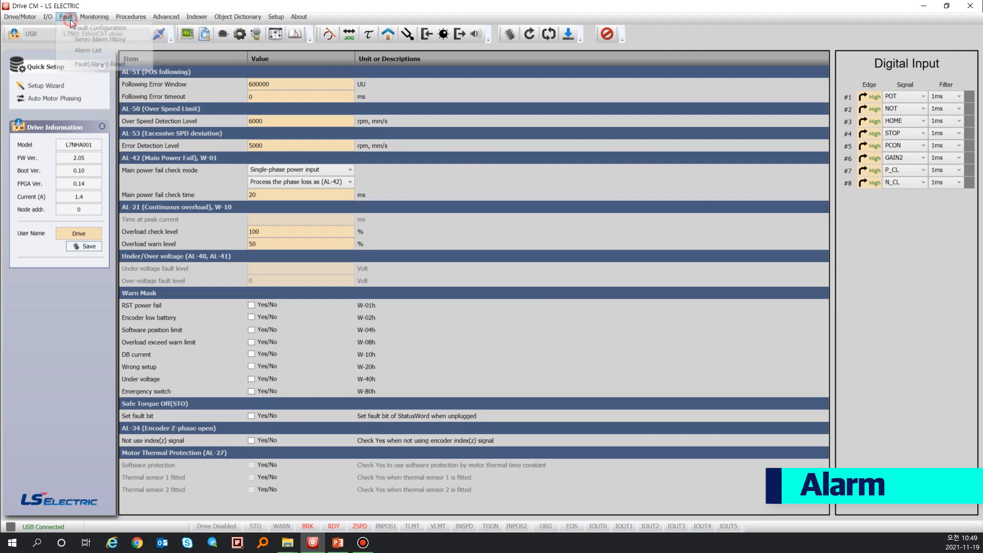
{"action": "left_click", "coordinate": [91, 38]}
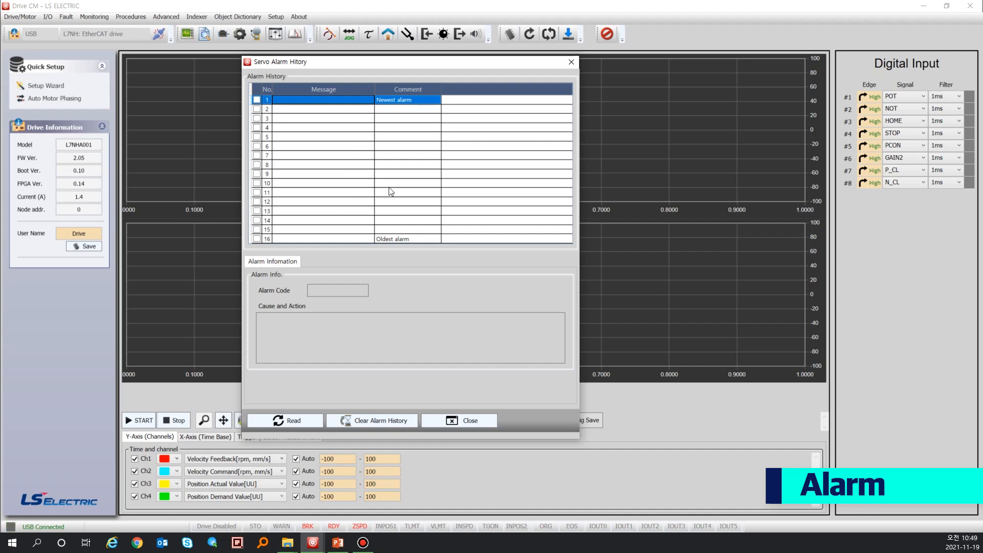
{"action": "left_click", "coordinate": [568, 64]}
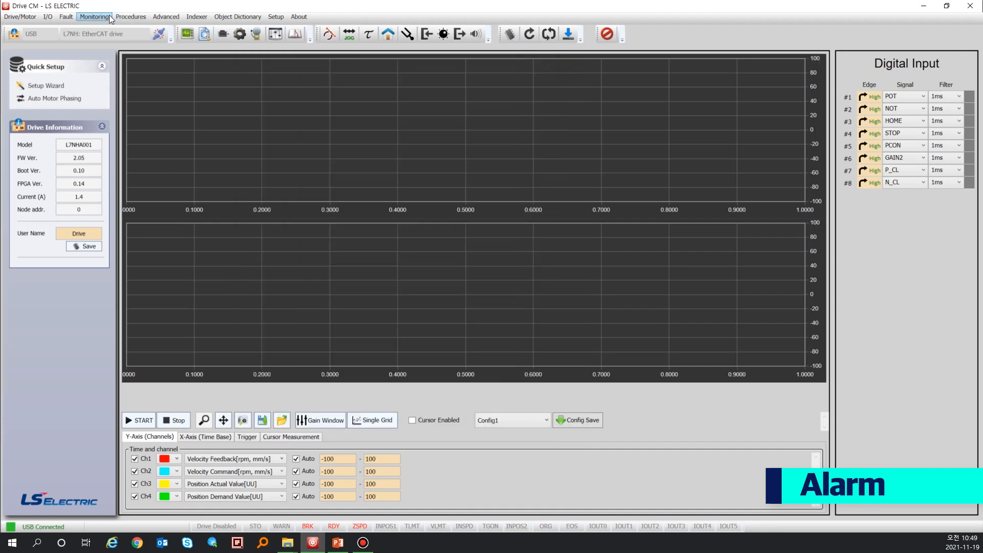
Look through the inspection contents in the L7NH Alarm List and close the list.
{"action": "left_click", "coordinate": [66, 16]}
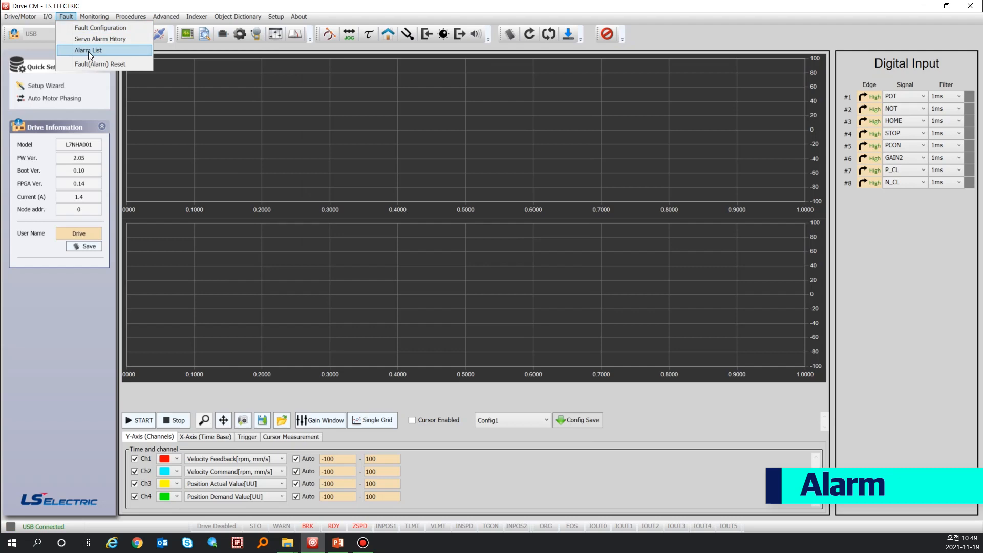
{"action": "left_click", "coordinate": [93, 50]}
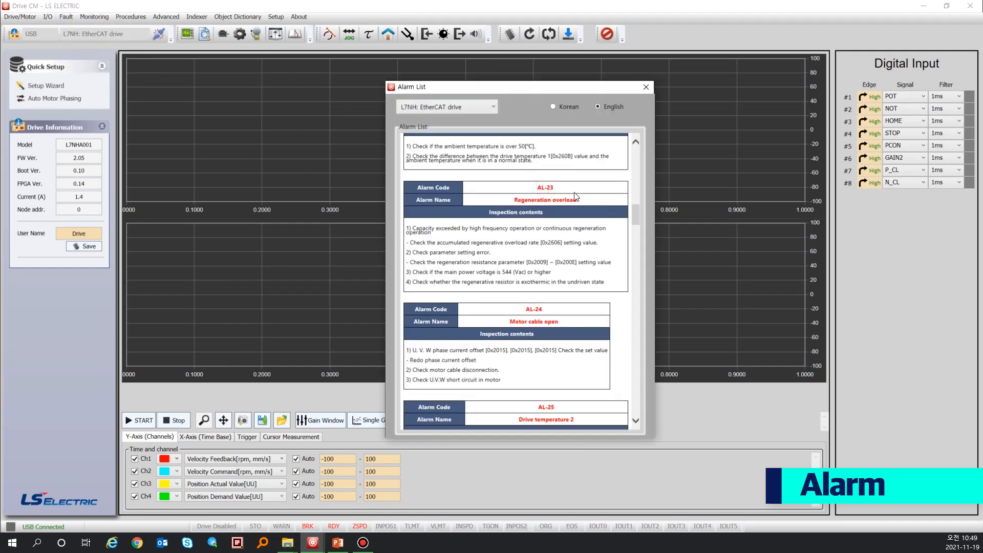
{"action": "scroll", "coordinate": [575, 196], "scroll_direction": "down", "scroll_amount": 15}
{"action": "scroll", "coordinate": [582, 221], "scroll_direction": "down", "scroll_amount": 12}
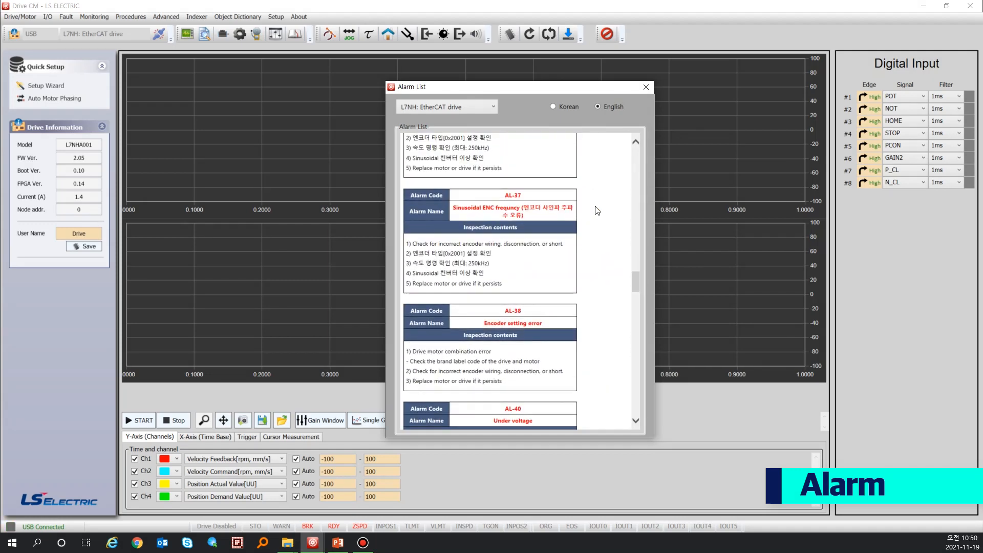
{"action": "left_click", "coordinate": [645, 88]}
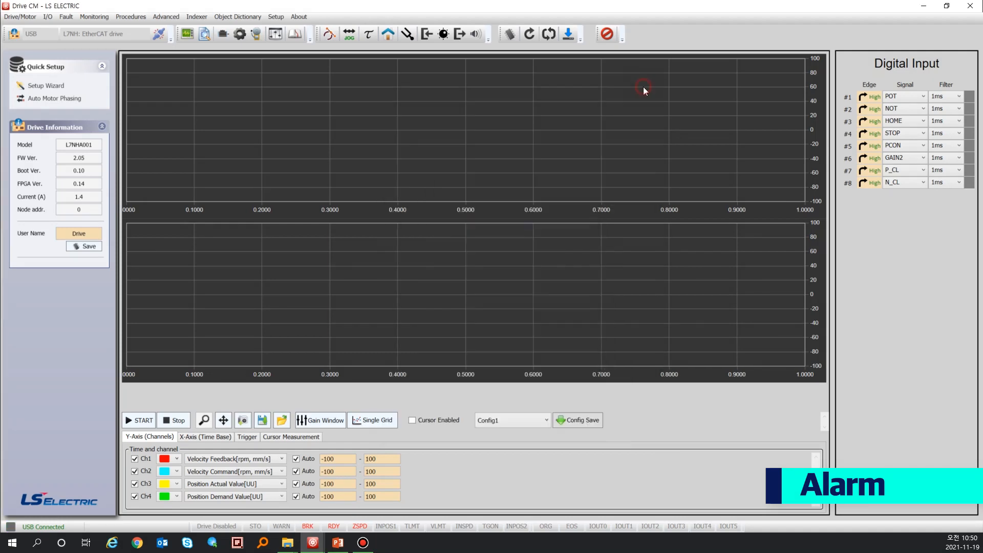
Run a fault (alarm) reset on the drive.
{"action": "left_click", "coordinate": [65, 21]}
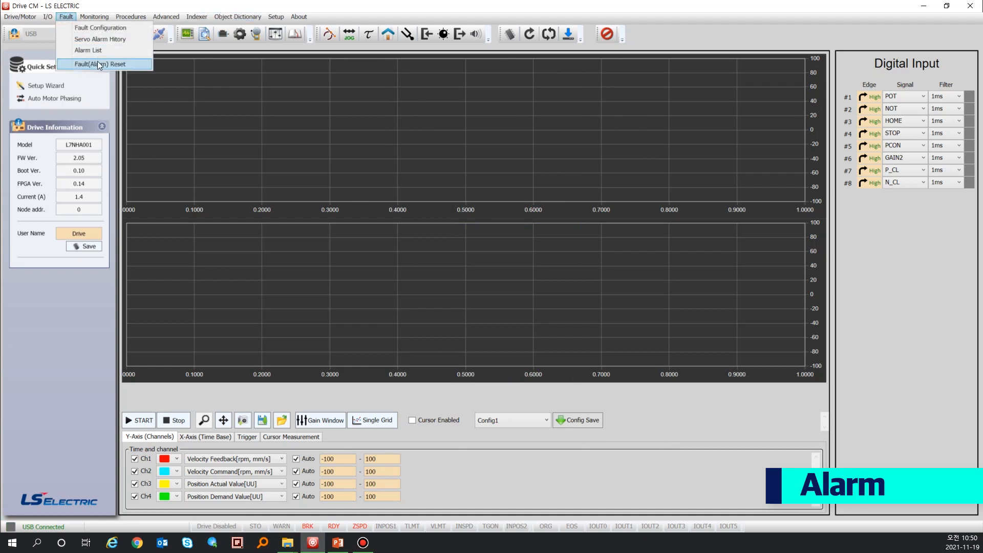
{"action": "left_click", "coordinate": [129, 63]}
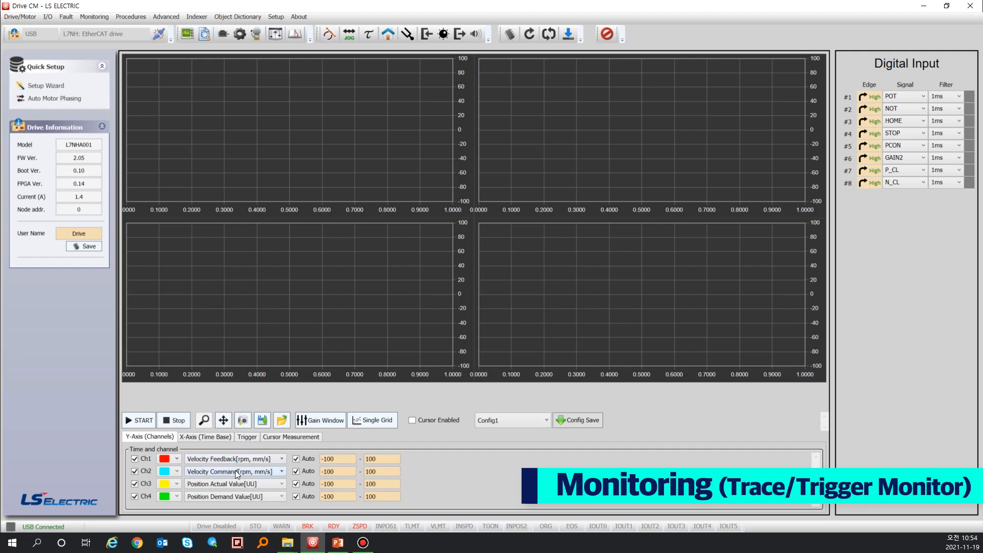
Assign Torque Feedback[%] to trace channel 3 and Following Error Actual Value[UU] to channel 4.
{"action": "left_click", "coordinate": [235, 470]}
{"action": "scroll", "coordinate": [237, 431], "scroll_direction": "up", "scroll_amount": 3}
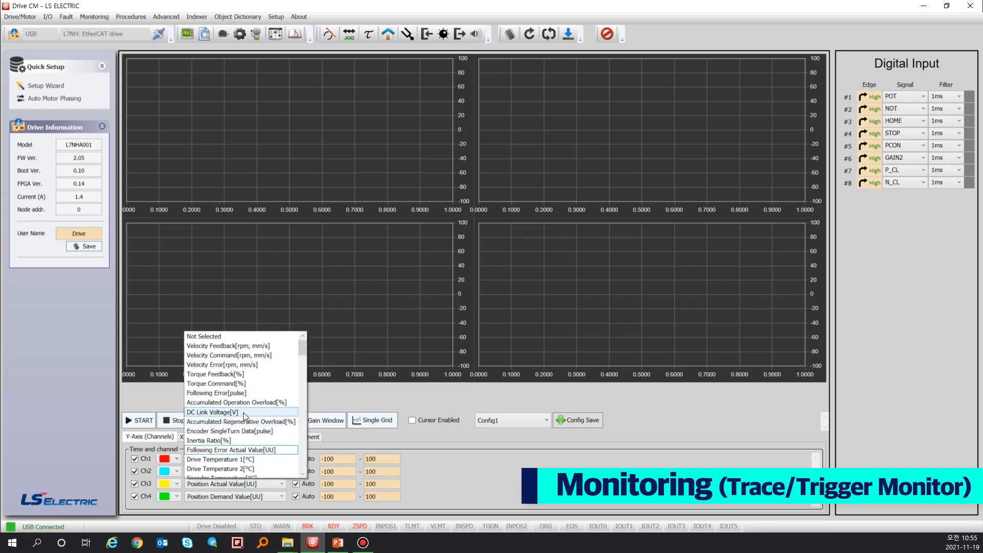
{"action": "left_click", "coordinate": [251, 375]}
{"action": "left_click", "coordinate": [231, 494]}
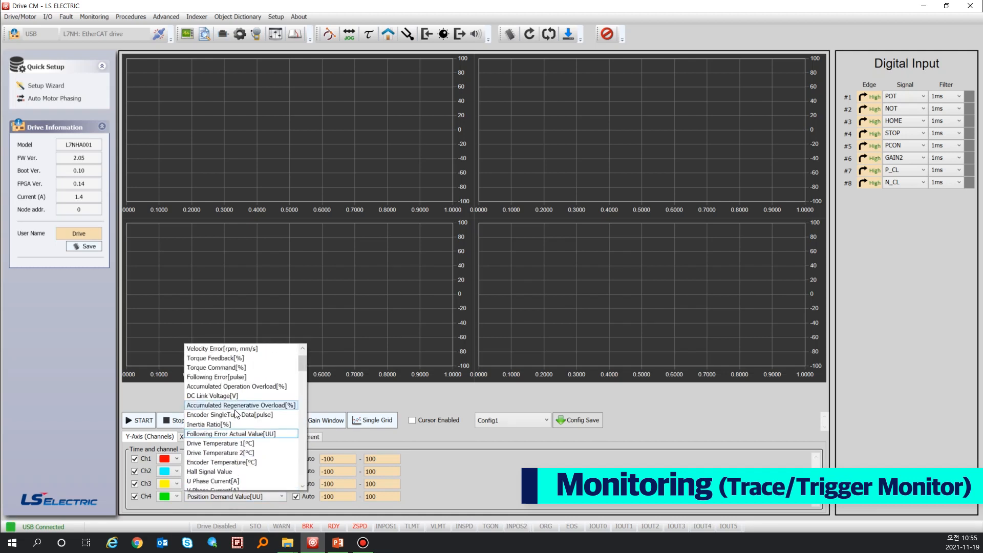
{"action": "left_click", "coordinate": [247, 435]}
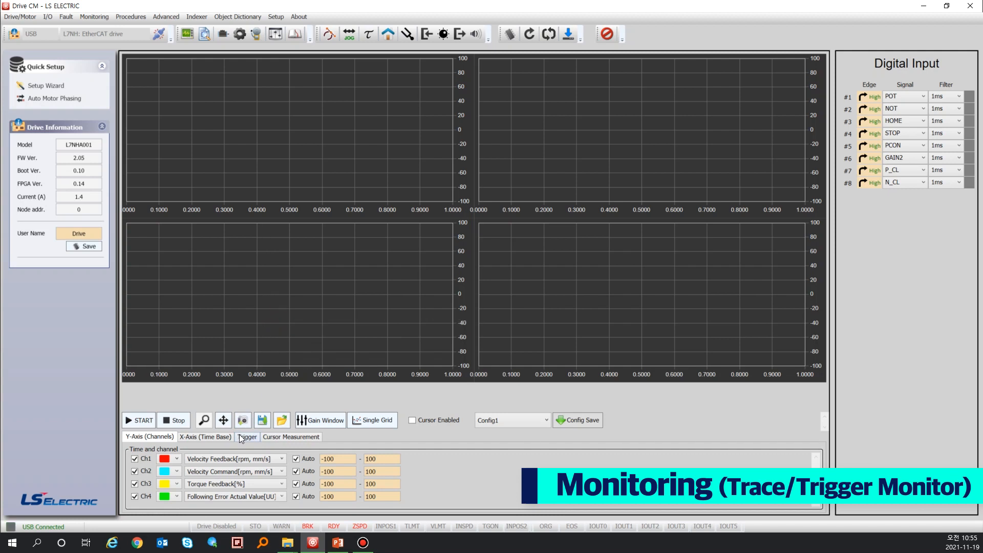
Start the trace and combine all four channels in a single grid.
{"action": "left_click", "coordinate": [134, 418]}
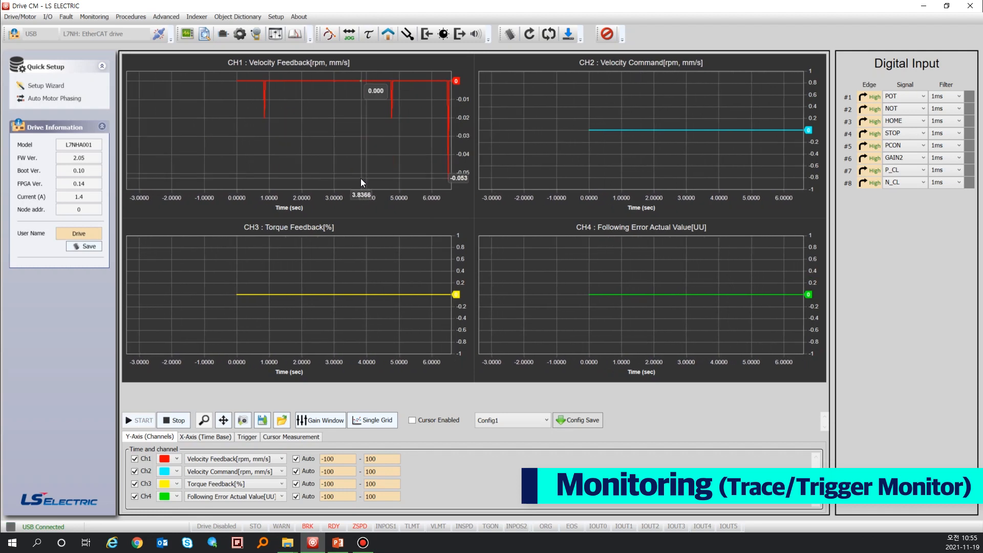
{"action": "left_click", "coordinate": [364, 422]}
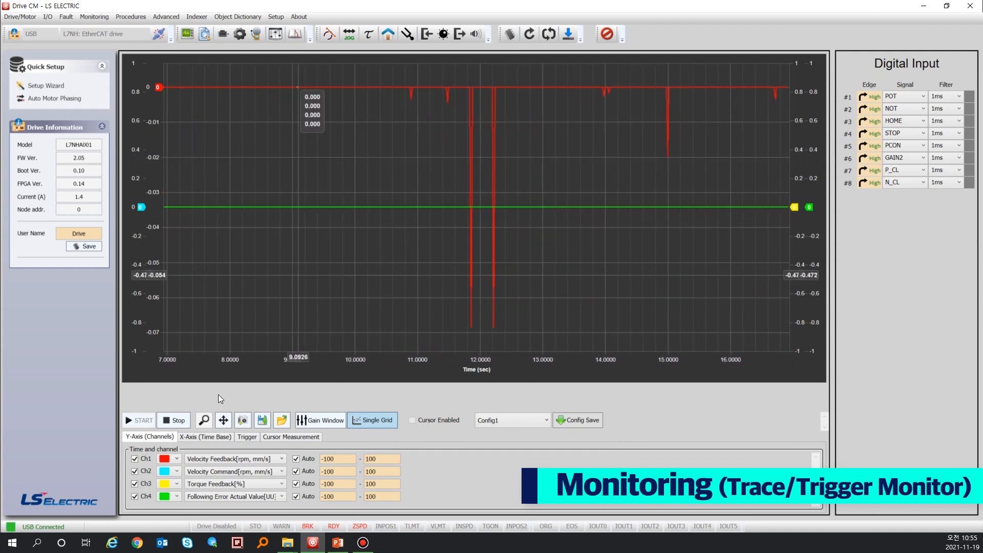
Open the X-axis time base settings, select the time span value, and stop the trace.
{"action": "left_click", "coordinate": [199, 437]}
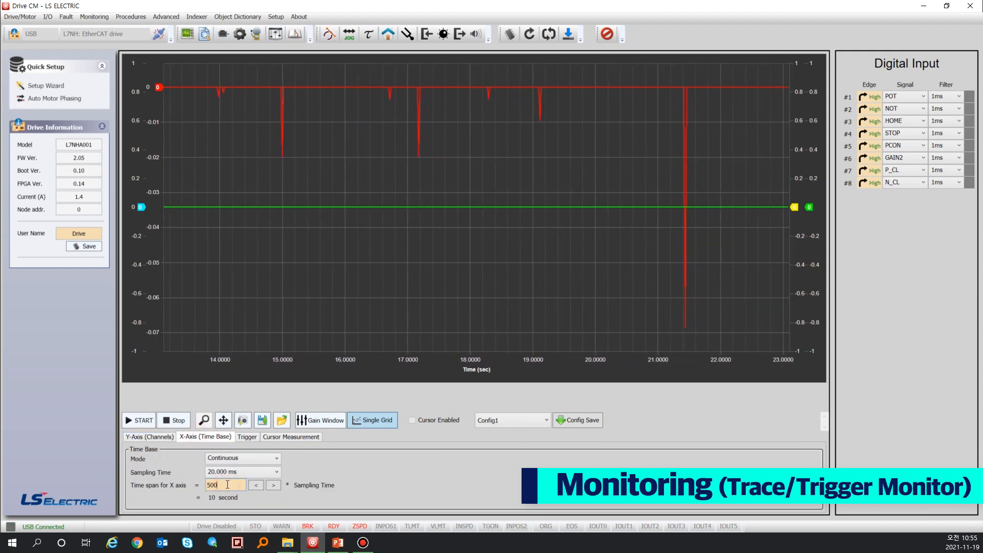
{"action": "left_click_drag", "start_coordinate": [225, 485], "coordinate": [199, 482]}
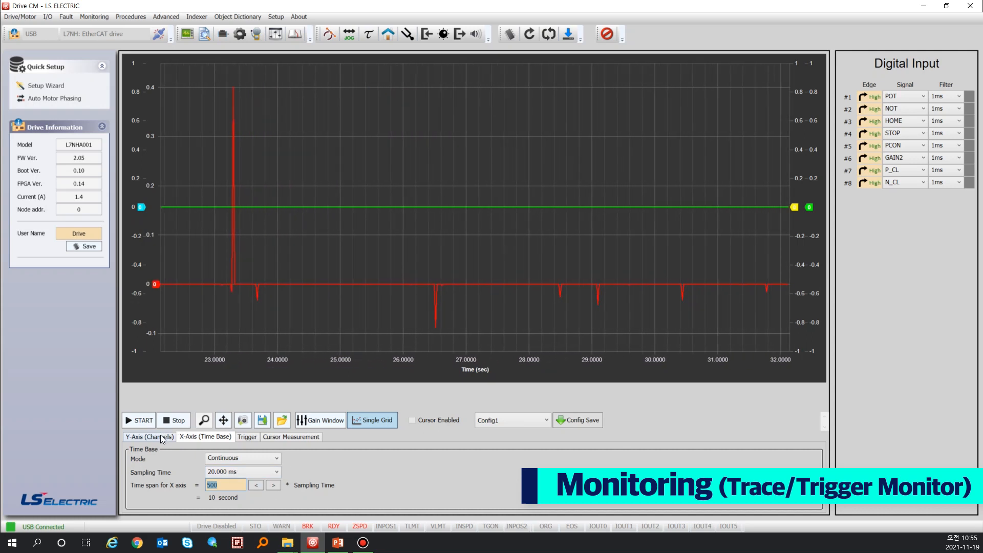
{"action": "left_click", "coordinate": [167, 422]}
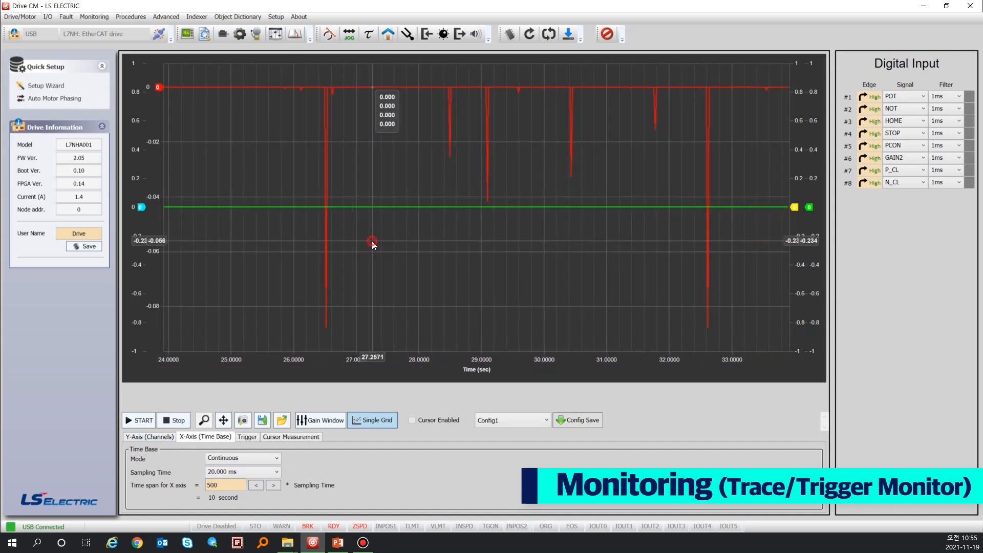
Examine the recorded trace by zooming out, panning and magnifying selected areas, and restore the full trace view.
{"action": "scroll", "coordinate": [394, 236], "scroll_direction": "down", "scroll_amount": 3}
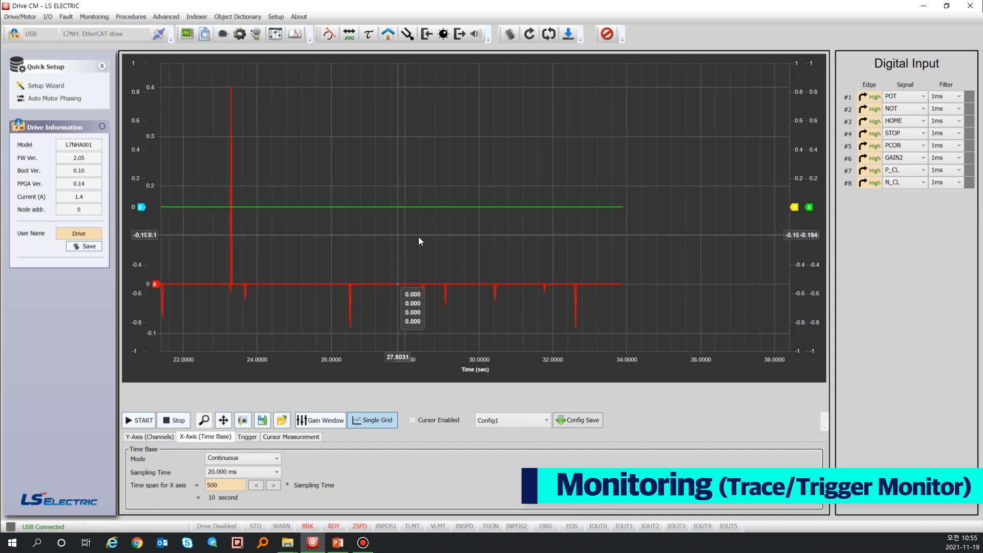
{"action": "scroll", "coordinate": [595, 271], "scroll_direction": "down", "scroll_amount": 3}
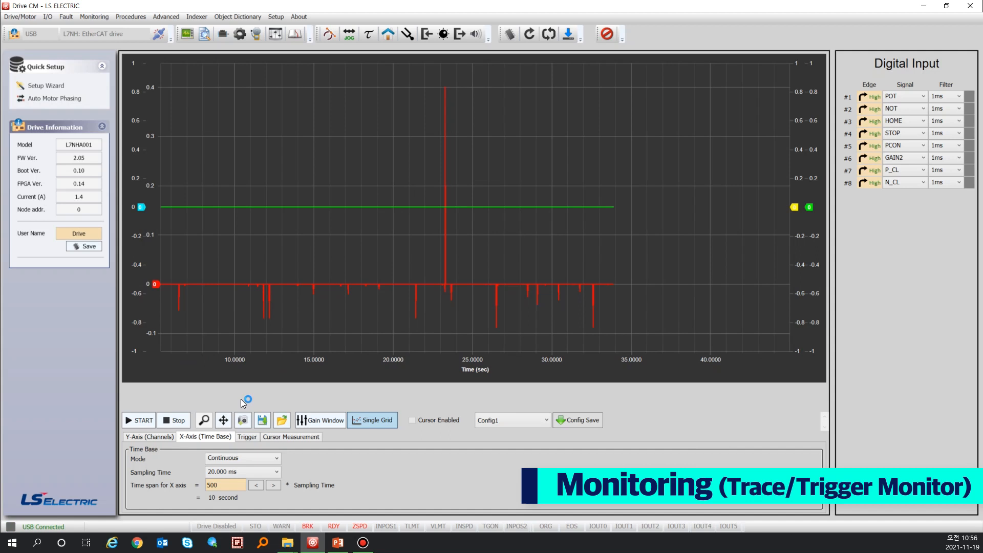
{"action": "left_click", "coordinate": [222, 421]}
{"action": "left_click_drag", "start_coordinate": [307, 208], "coordinate": [349, 285]}
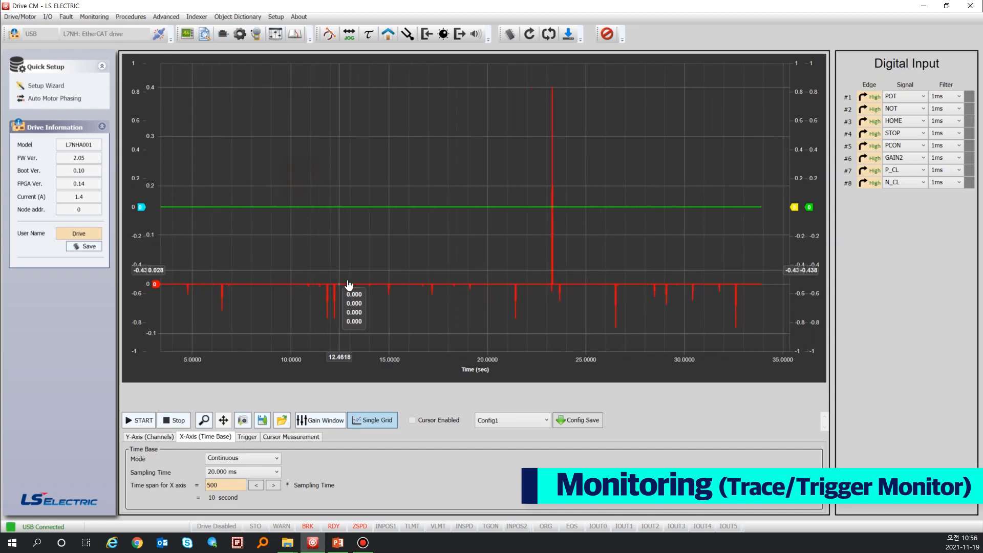
{"action": "left_click", "coordinate": [204, 420]}
{"action": "left_click_drag", "start_coordinate": [304, 184], "coordinate": [408, 333]}
{"action": "left_click_drag", "start_coordinate": [379, 148], "coordinate": [408, 181]}
{"action": "double_click", "coordinate": [354, 154]}
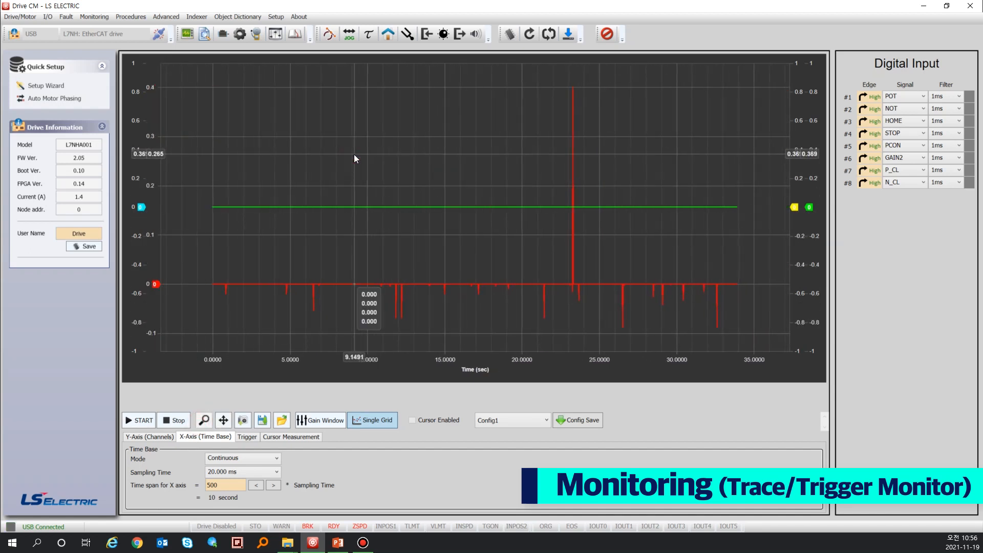
Return to the channel settings, show the four trace channels in separate grids, and enable the measurement cursors.
{"action": "left_click", "coordinate": [151, 439]}
{"action": "left_click", "coordinate": [382, 421]}
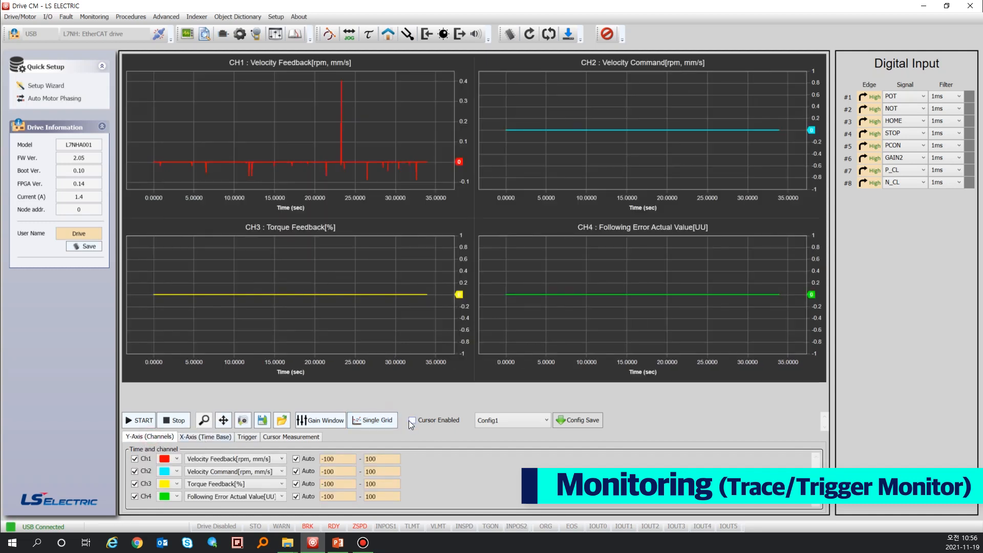
{"action": "left_click", "coordinate": [412, 421]}
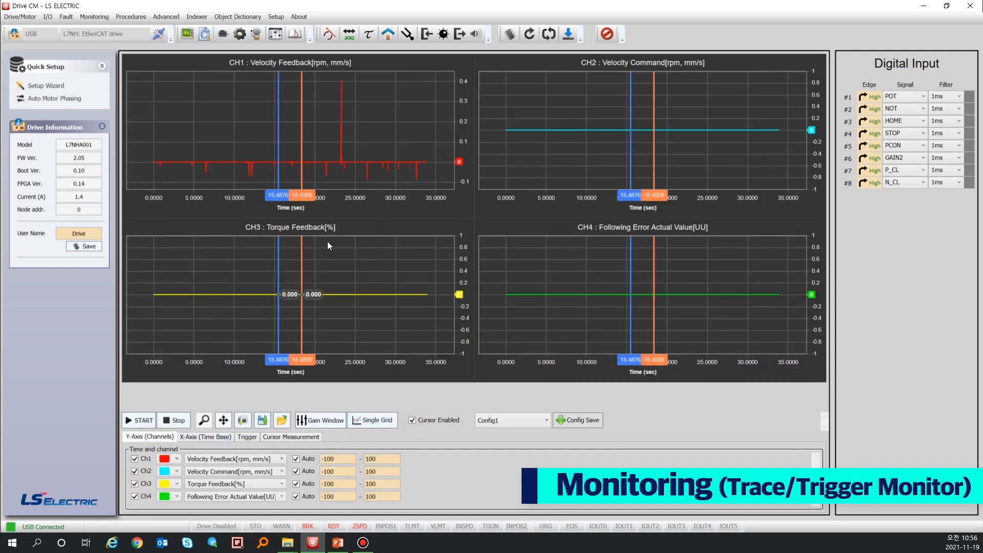
Place the Ch1 cursors at about 12.13 s and 21.20 s and the Ch3 cursors at about 15.13 s and 20.74 s, displaying the cursor measurements.
{"action": "left_click_drag", "start_coordinate": [303, 259], "coordinate": [276, 272]}
{"action": "left_click_drag", "start_coordinate": [301, 128], "coordinate": [324, 128]}
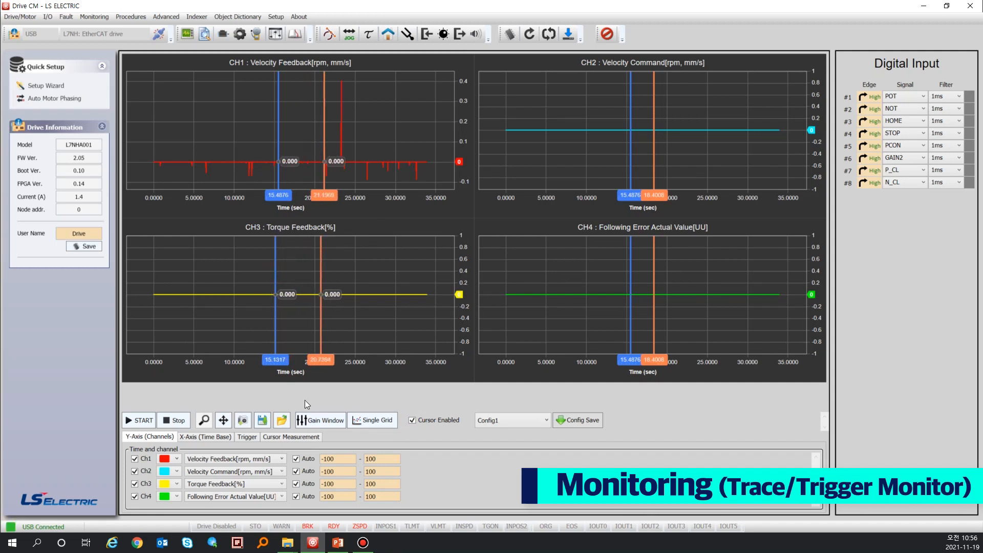
{"action": "left_click", "coordinate": [293, 436]}
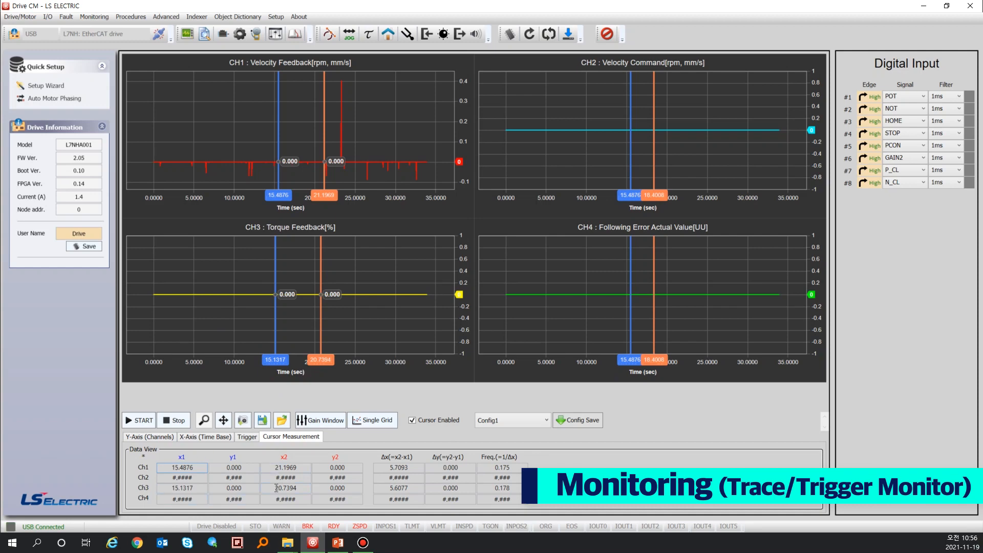
{"action": "left_click_drag", "start_coordinate": [279, 172], "coordinate": [252, 163]}
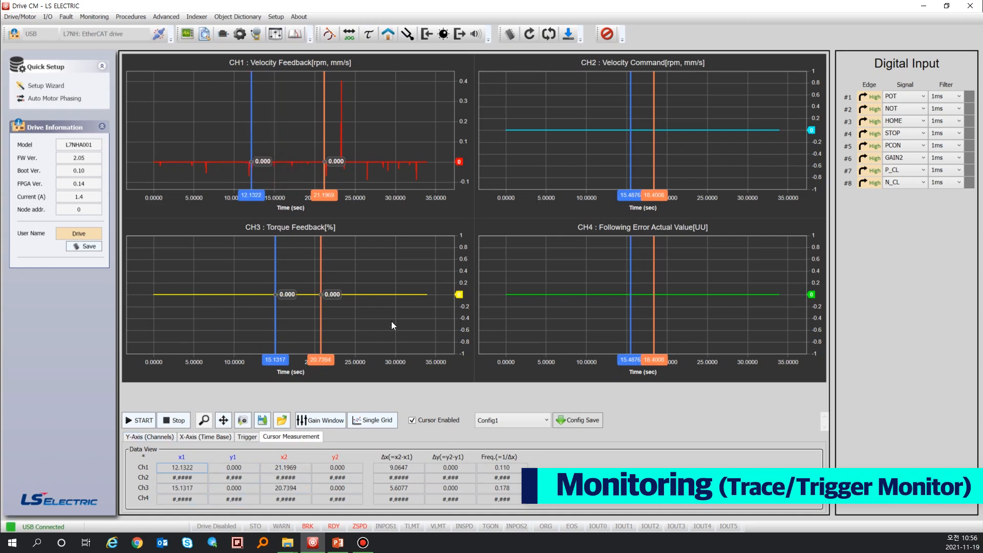
Set the inertia ratio to 3 % in the Gain Window and save the parameters to the drive's memory.
{"action": "left_click", "coordinate": [321, 420]}
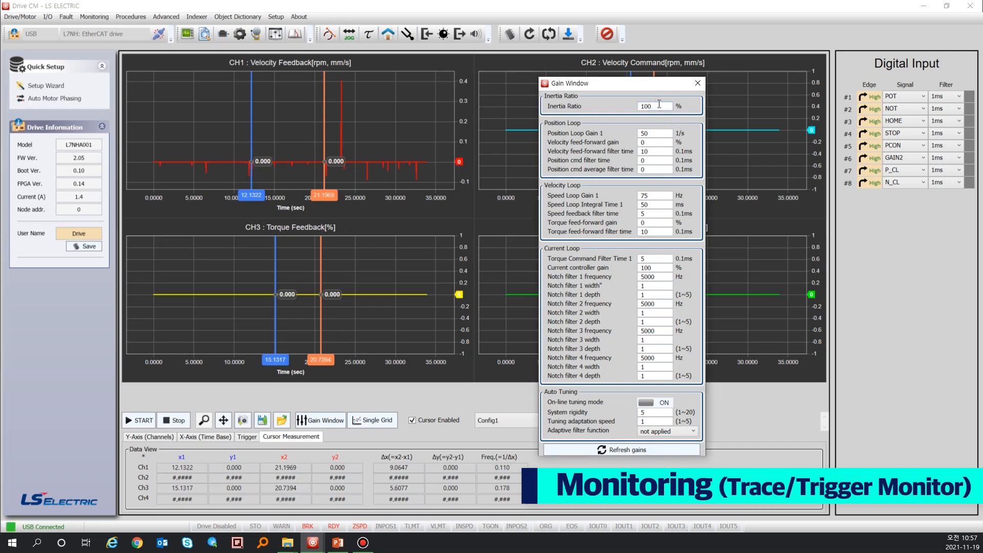
{"action": "double_click", "coordinate": [659, 104]}
{"action": "type", "text": "3"}
{"action": "left_click", "coordinate": [698, 82]}
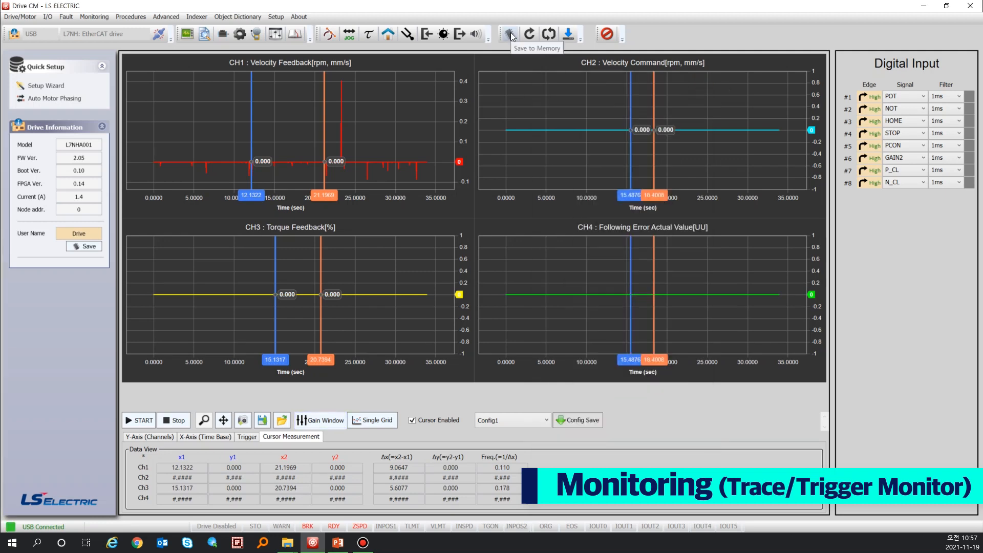
{"action": "left_click", "coordinate": [510, 34]}
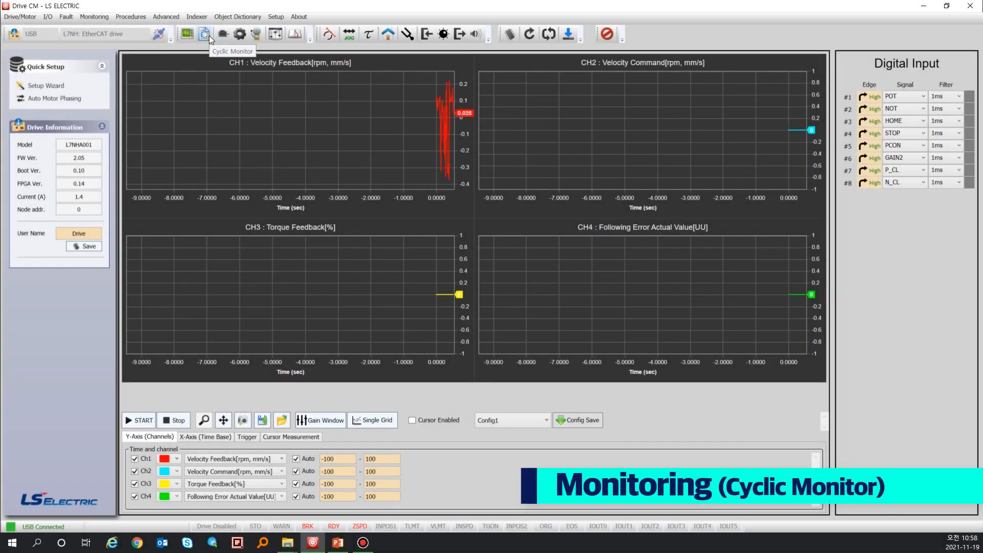
Open the Cyclic Monitor and switch its 7-segment display to Feedback Speed[rpm, mm/s] and back to Drive operation status.
{"action": "left_click", "coordinate": [204, 34]}
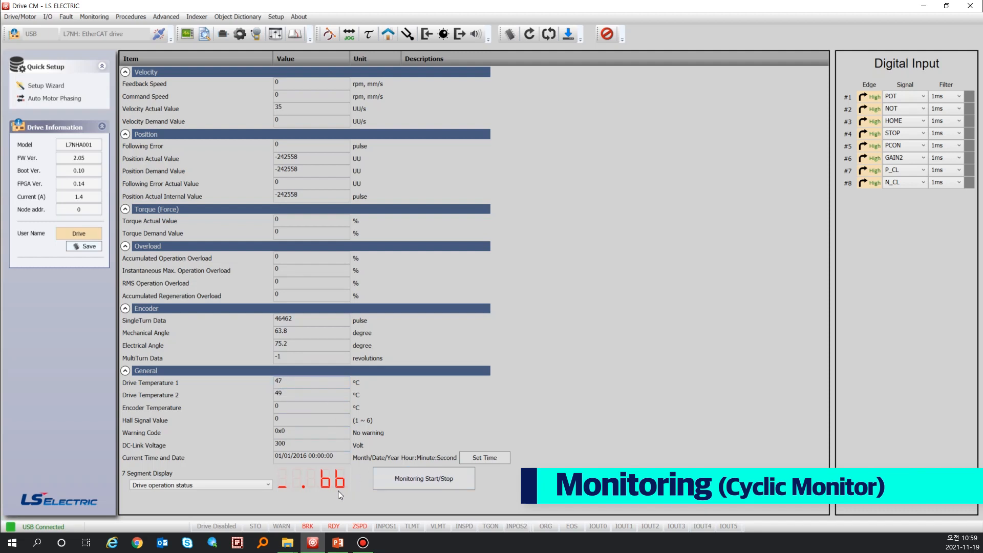
{"action": "left_click", "coordinate": [243, 486]}
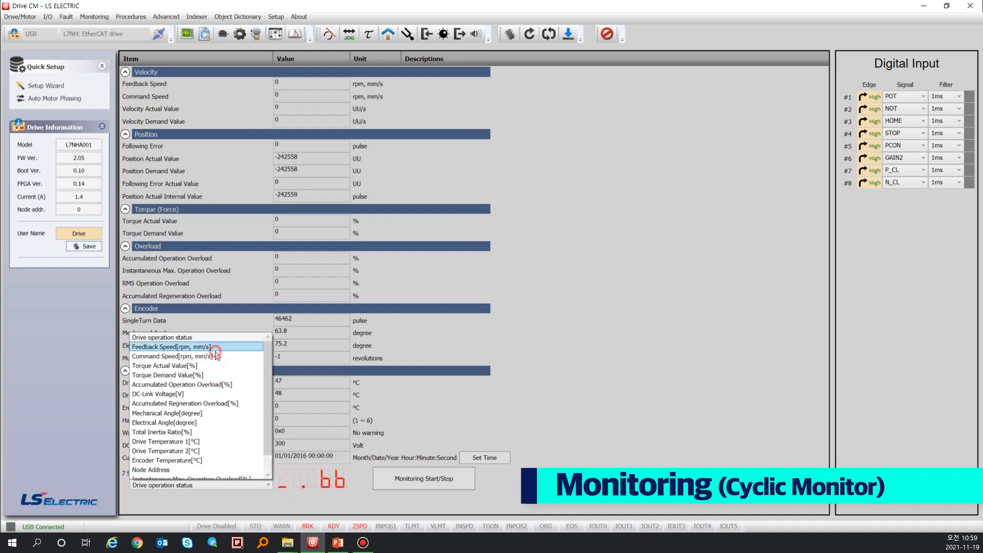
{"action": "left_click", "coordinate": [211, 345]}
{"action": "left_click", "coordinate": [212, 486]}
{"action": "scroll", "coordinate": [219, 358], "scroll_direction": "up", "scroll_amount": 1}
{"action": "left_click", "coordinate": [219, 338]}
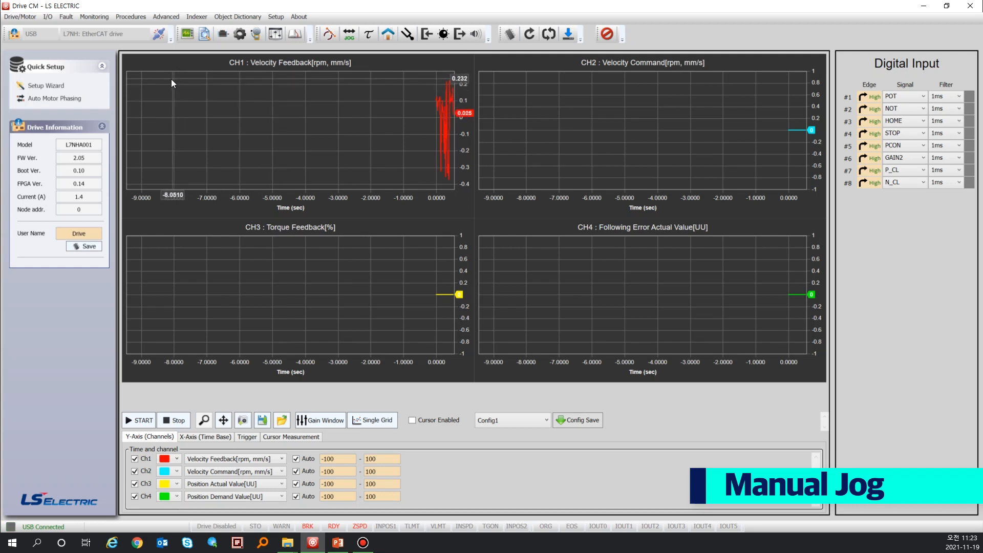
Open the Manual Jog procedure, start the signal trace, and switch the drive on.
{"action": "left_click", "coordinate": [133, 17]}
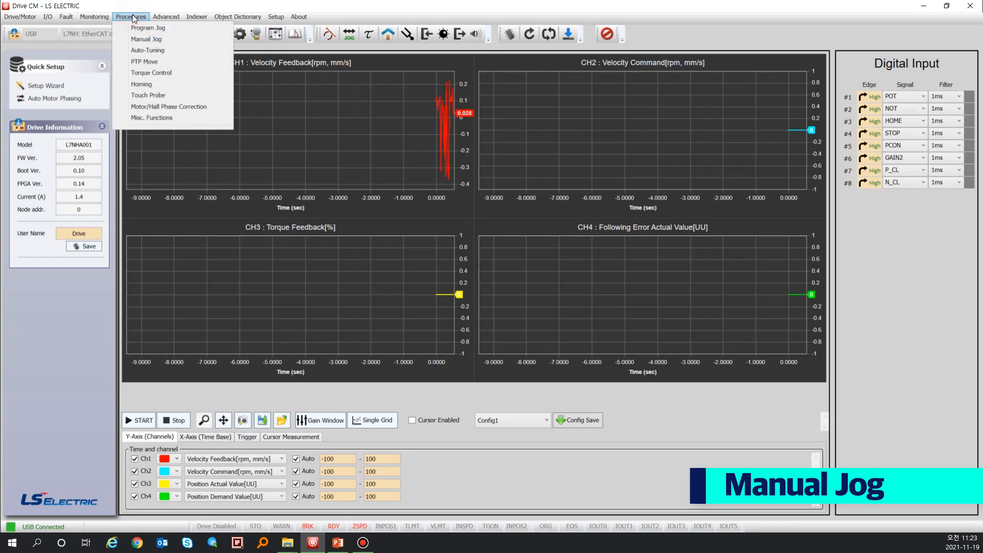
{"action": "left_click", "coordinate": [167, 39]}
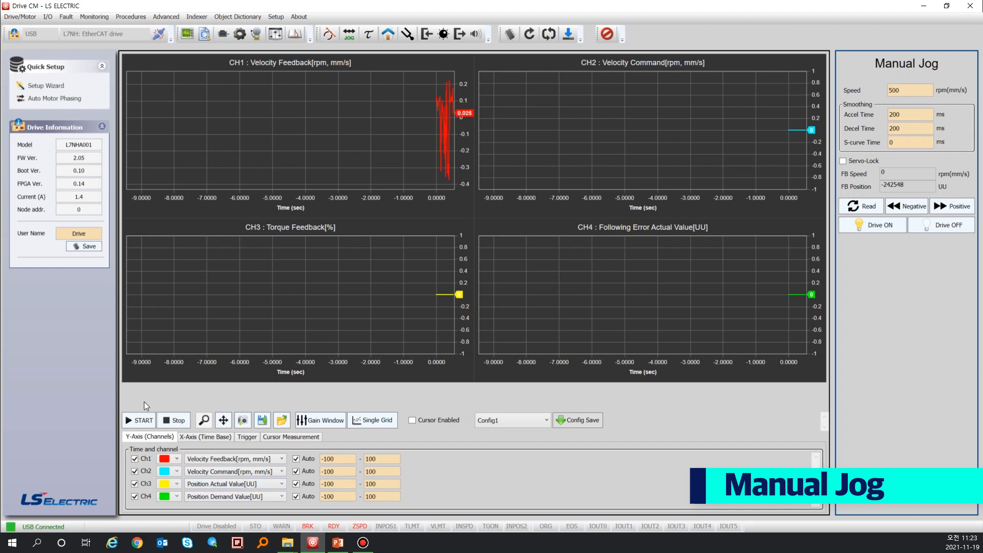
{"action": "left_click", "coordinate": [143, 420]}
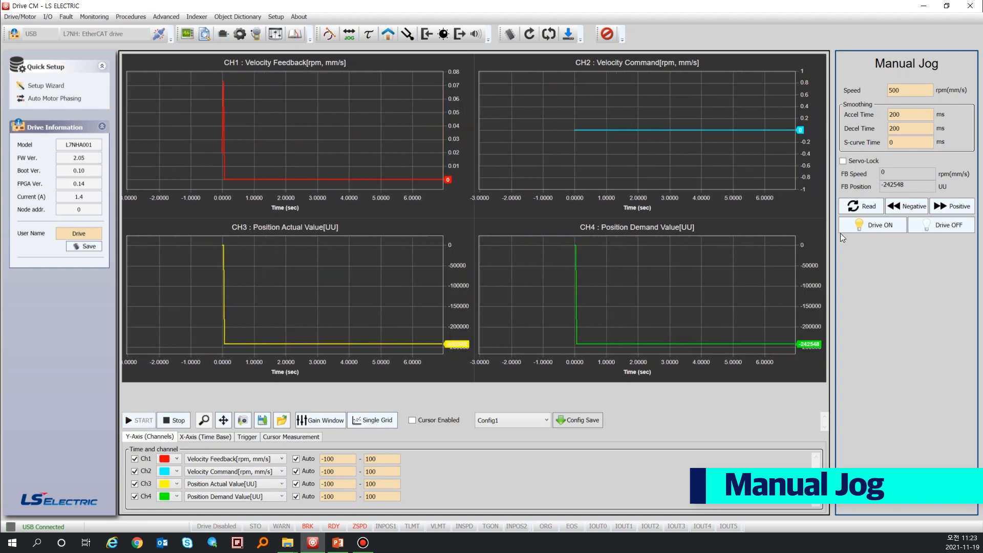
{"action": "left_click", "coordinate": [890, 224]}
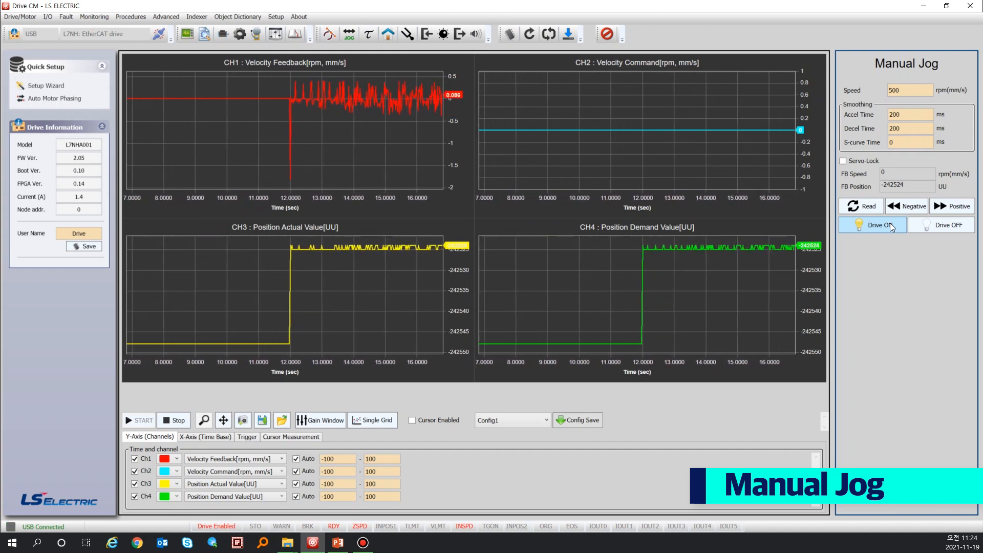
Set the manual jog speed to 10 rpm and both the acceleration and deceleration times to 1000 ms.
{"action": "left_click_drag", "start_coordinate": [926, 91], "coordinate": [877, 78]}
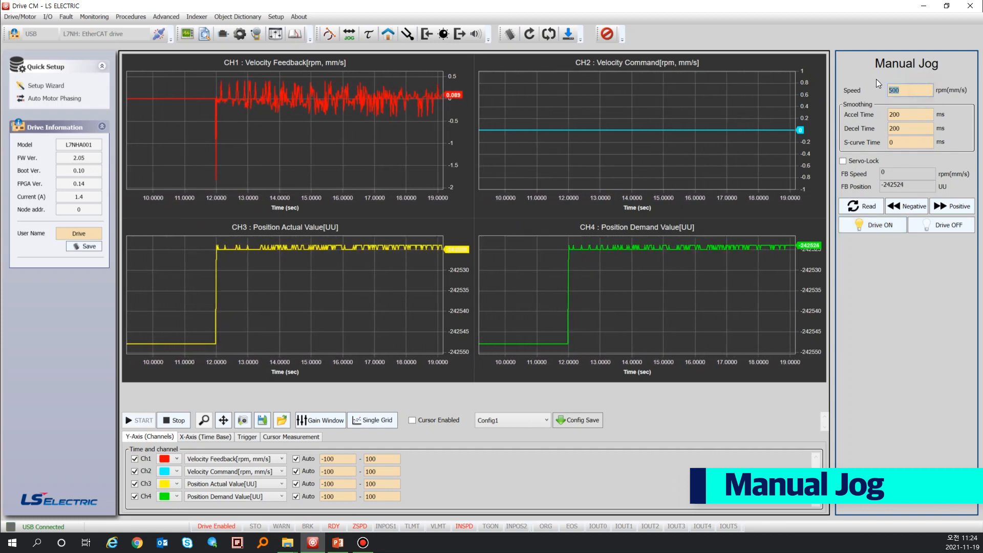
{"action": "type", "text": "10"}
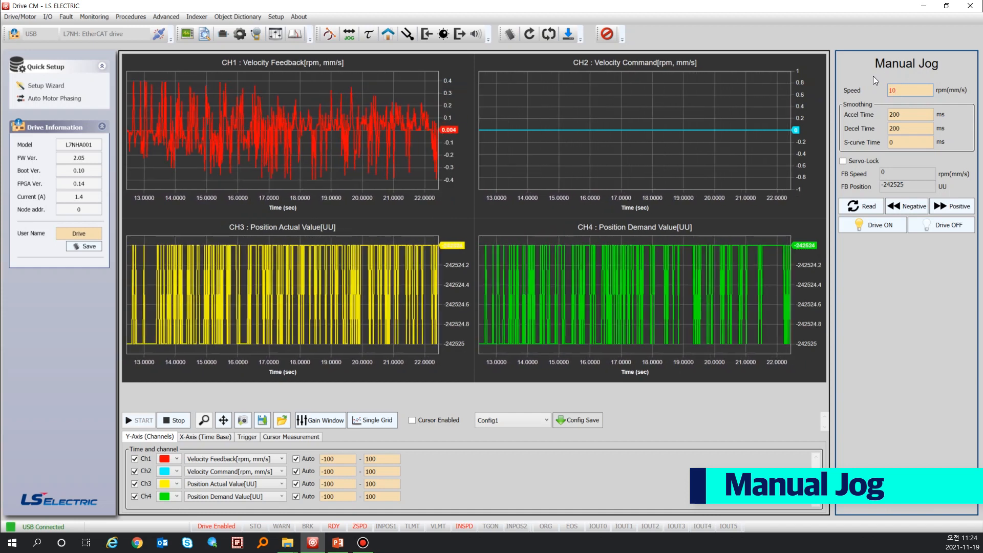
{"action": "key", "text": "Return"}
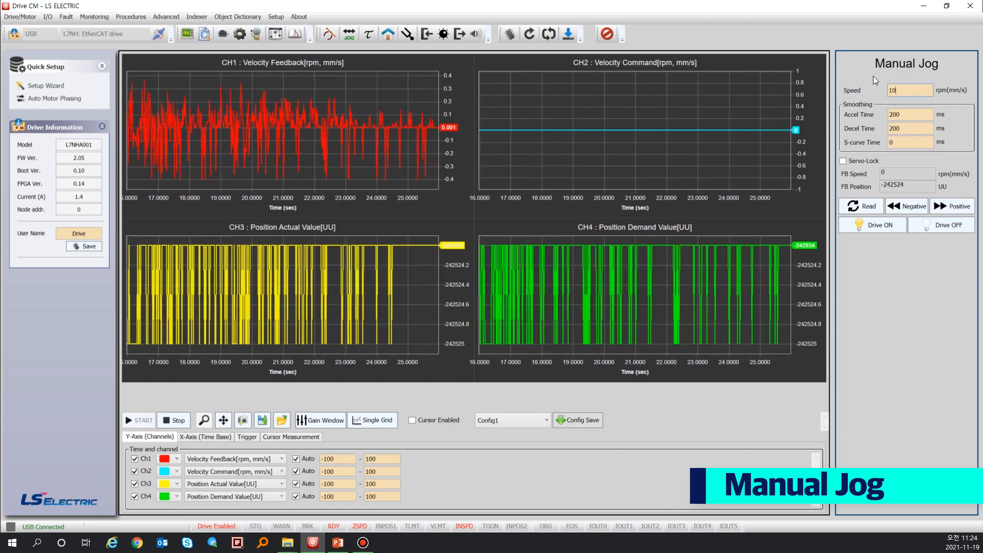
{"action": "double_click", "coordinate": [909, 117]}
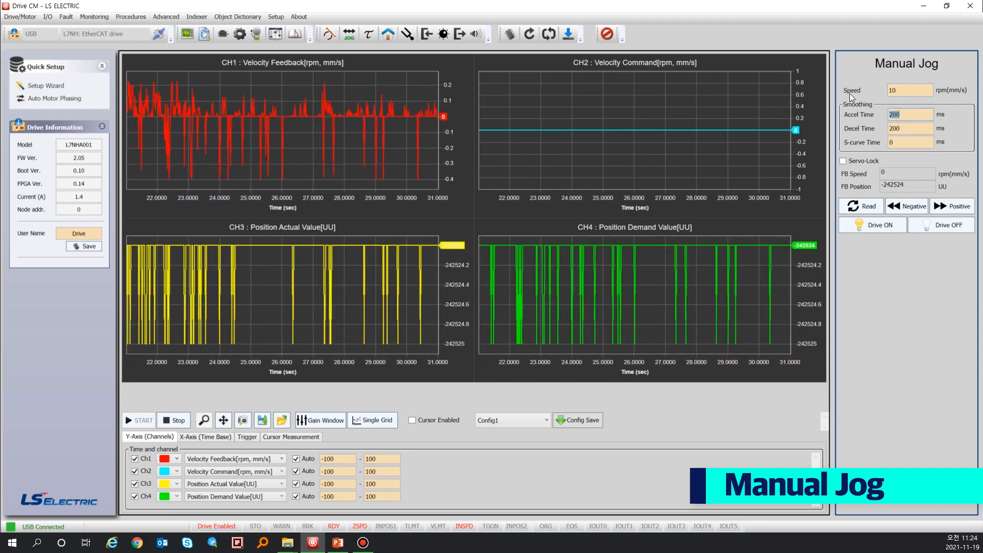
{"action": "type", "text": "1000"}
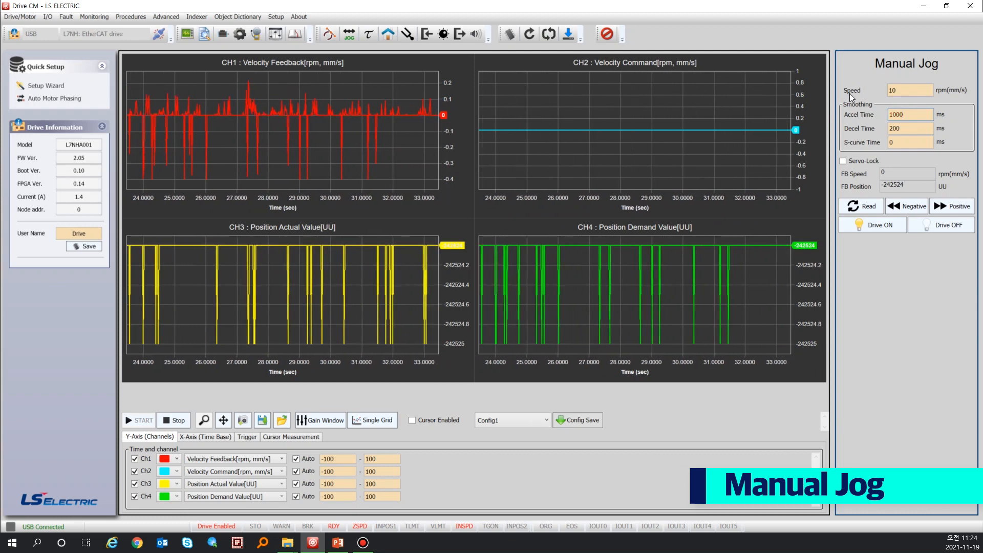
{"action": "double_click", "coordinate": [894, 127]}
{"action": "type", "text": "1000"}
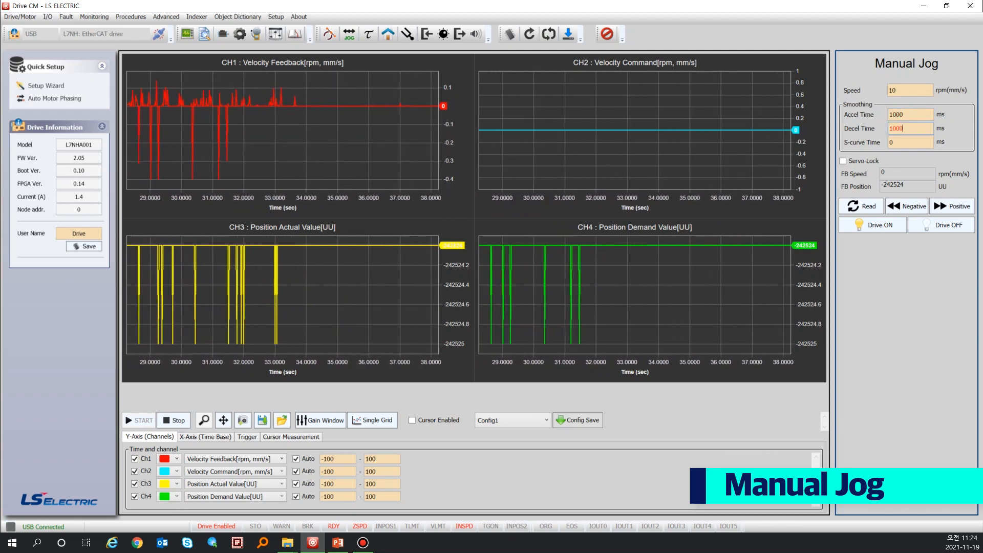
{"action": "key", "text": "Return"}
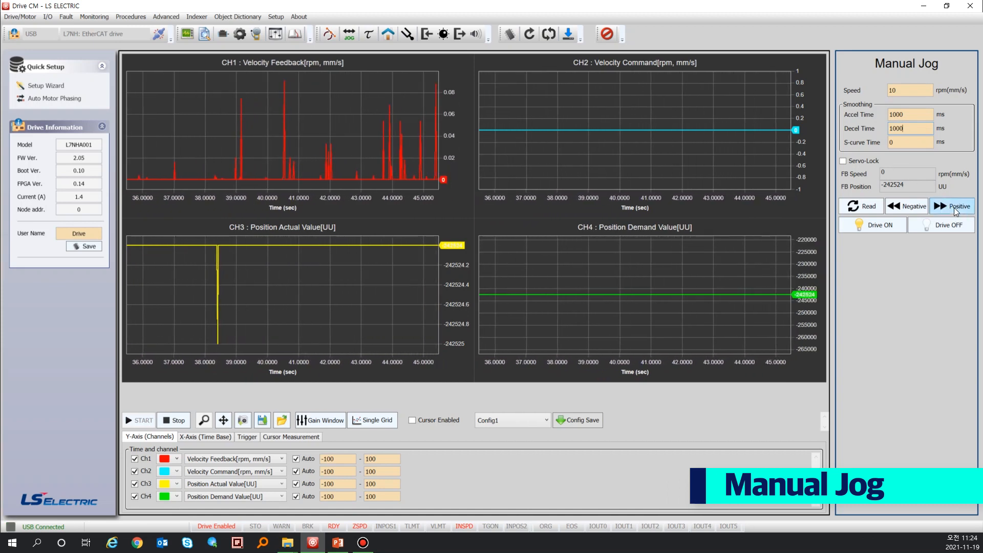
Jog the motor twice in the positive direction and twice in the negative direction at 10 rpm.
{"action": "left_click", "coordinate": [954, 207]}
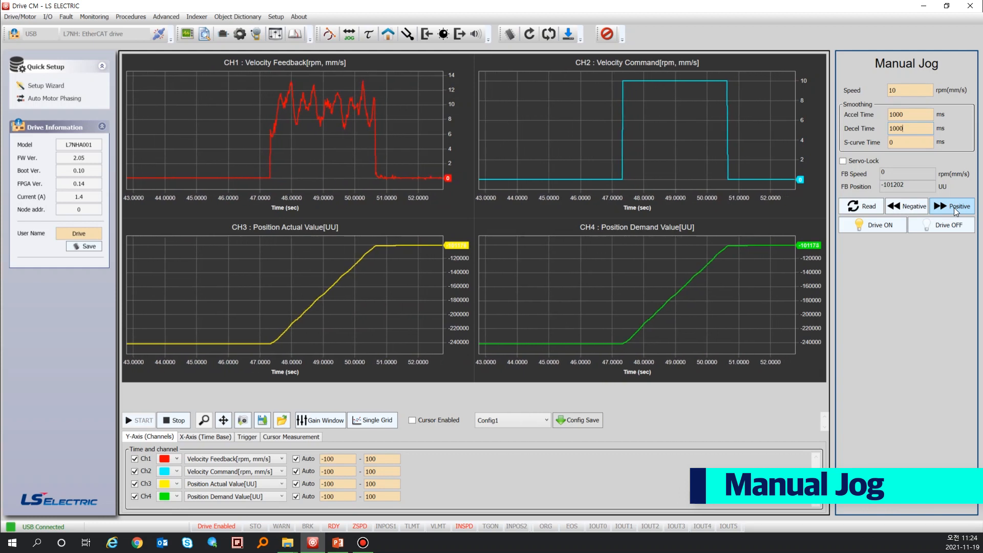
{"action": "left_click", "coordinate": [954, 208]}
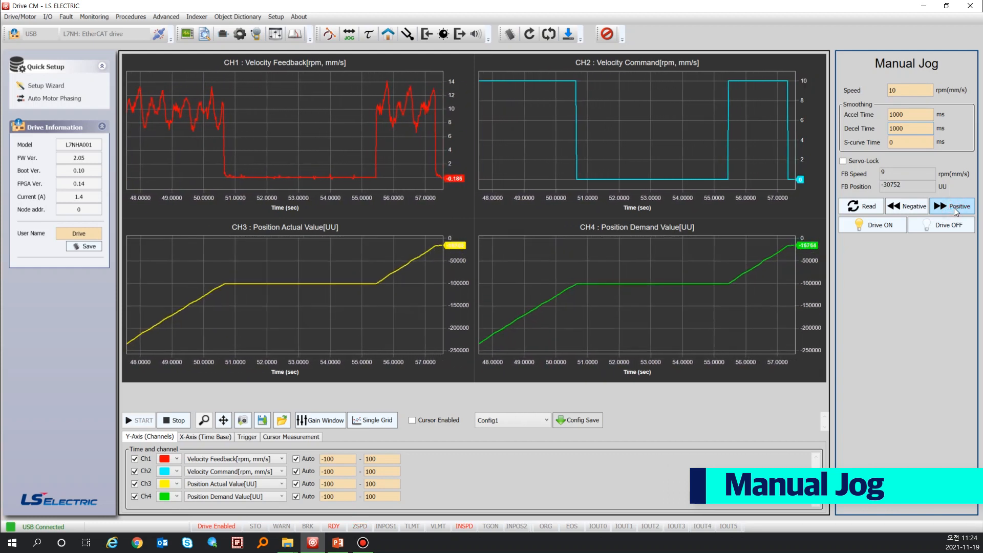
{"action": "left_click", "coordinate": [911, 205]}
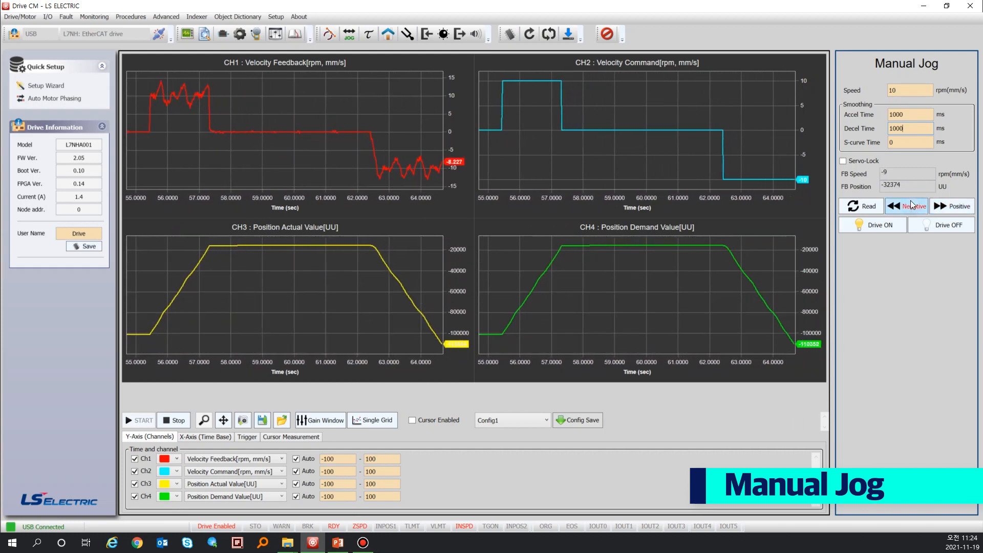
{"action": "left_click", "coordinate": [911, 205]}
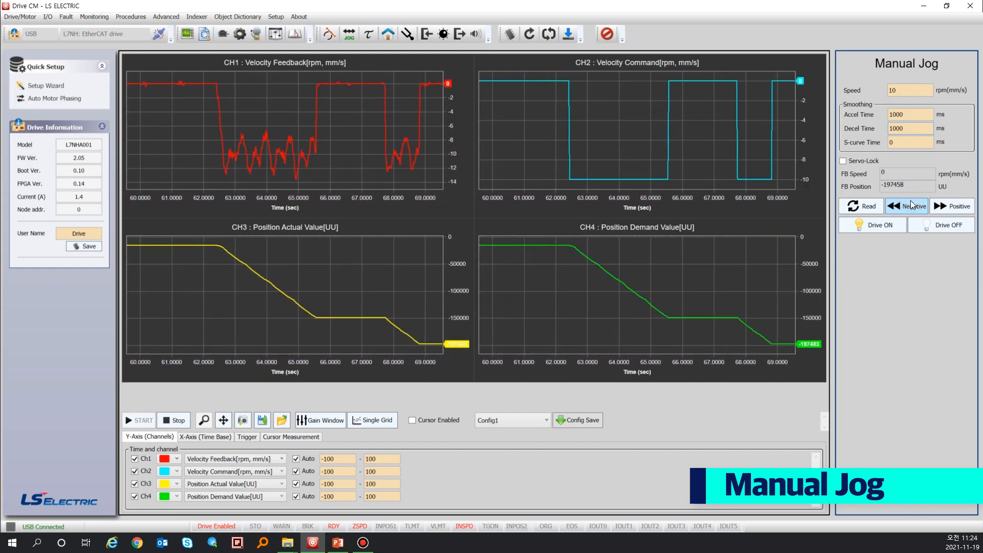
Set the manual jog speed to 60 rpm.
{"action": "left_click", "coordinate": [927, 90]}
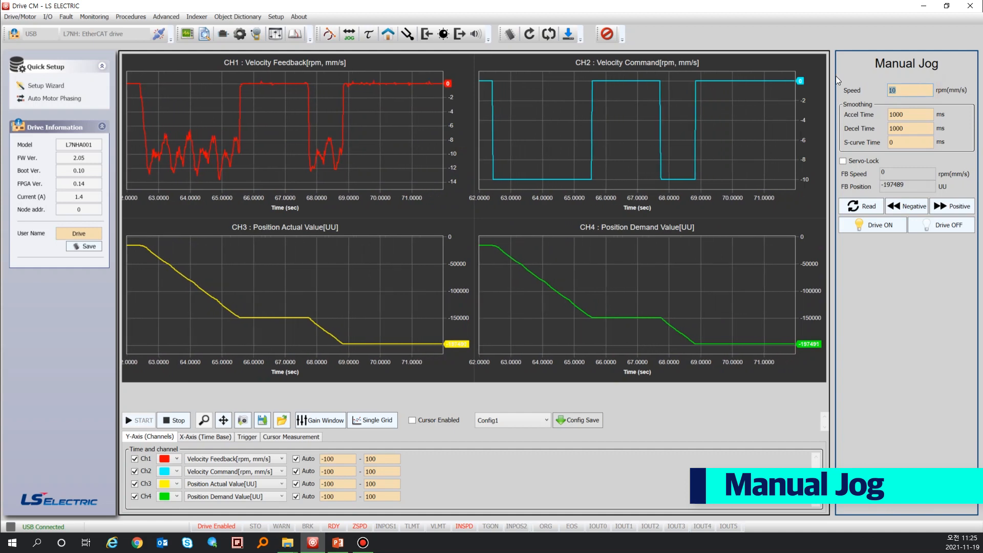
{"action": "key", "text": "BackSpace"}
{"action": "key", "text": "BackSpace"}
{"action": "type", "text": "60"}
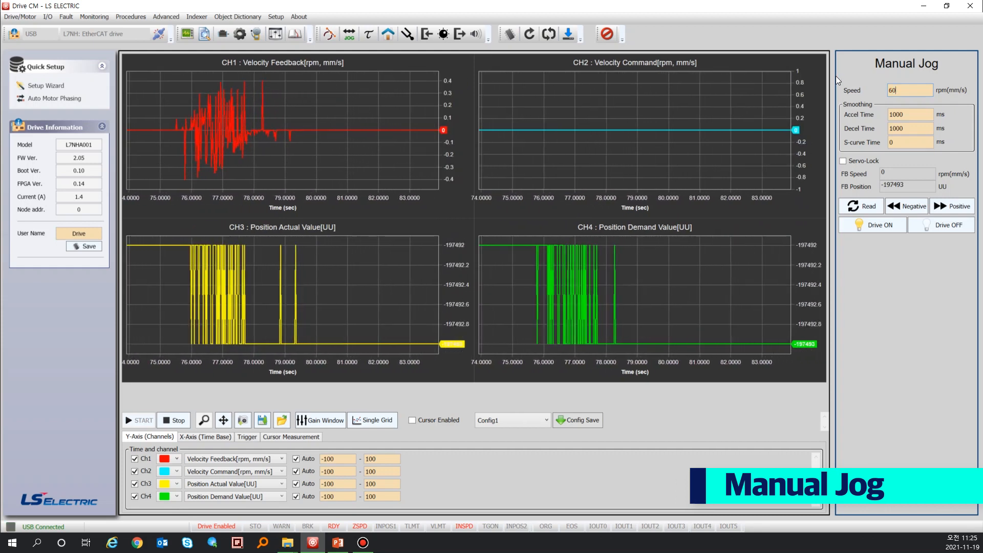
Jog the motor once in the positive and once in the negative direction at 60 rpm, and switch the drive off.
{"action": "left_click", "coordinate": [945, 208]}
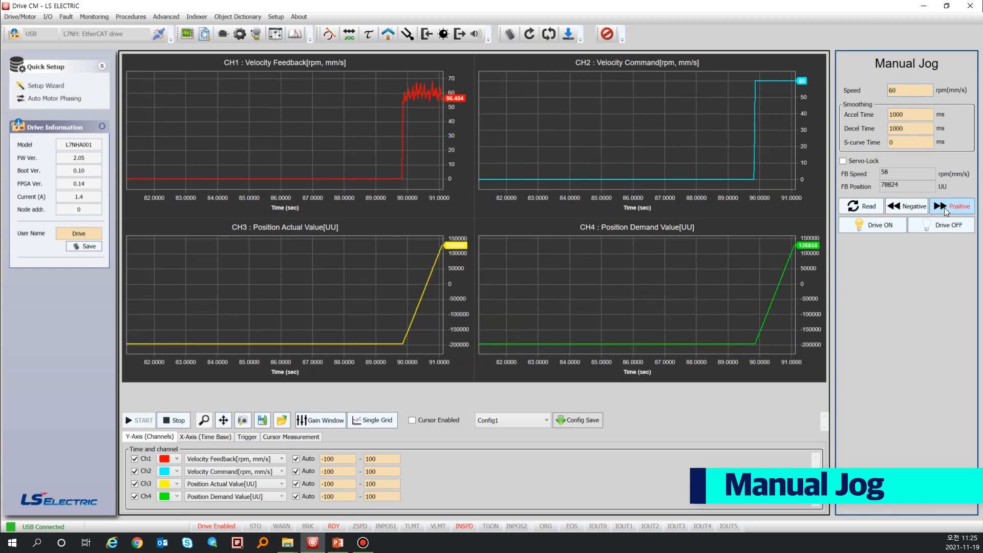
{"action": "left_click", "coordinate": [914, 207]}
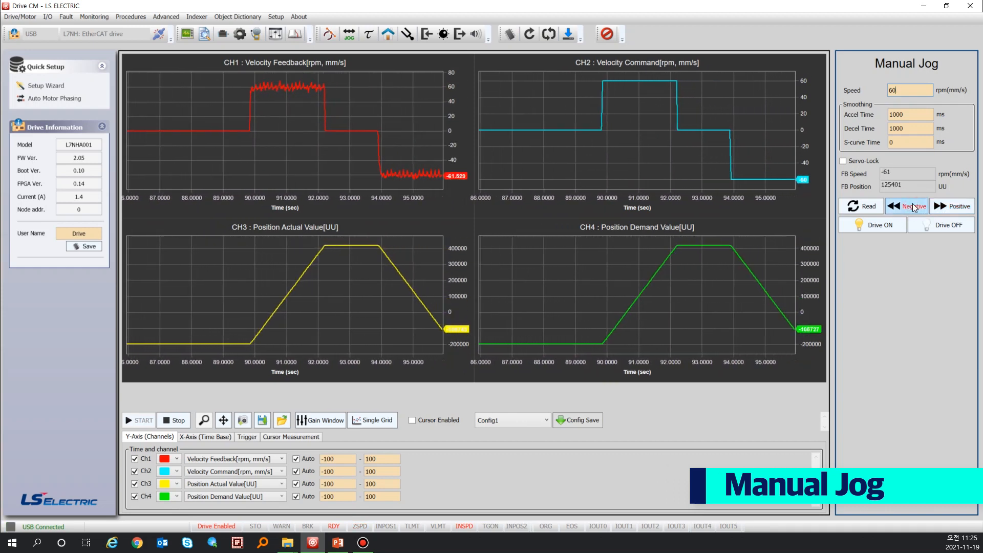
{"action": "left_click", "coordinate": [893, 90]}
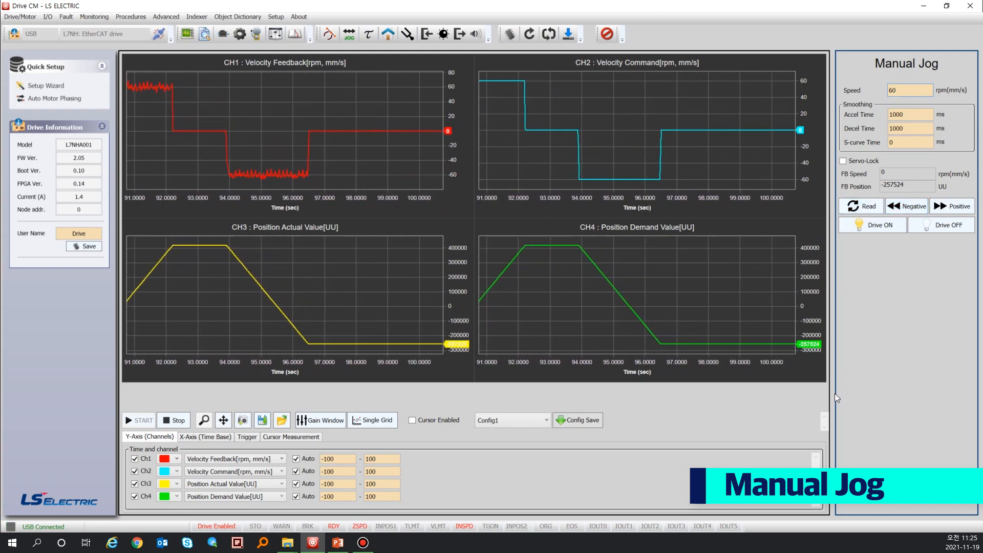
{"action": "left_click", "coordinate": [960, 227]}
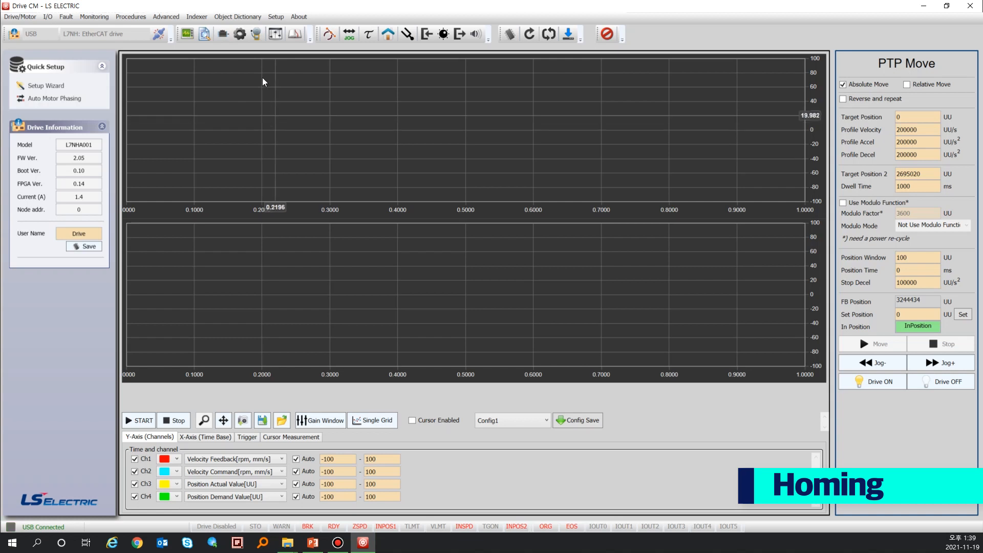
Open the Homing procedure and review the list of available homing methods without changing the selected one.
{"action": "left_click", "coordinate": [131, 17]}
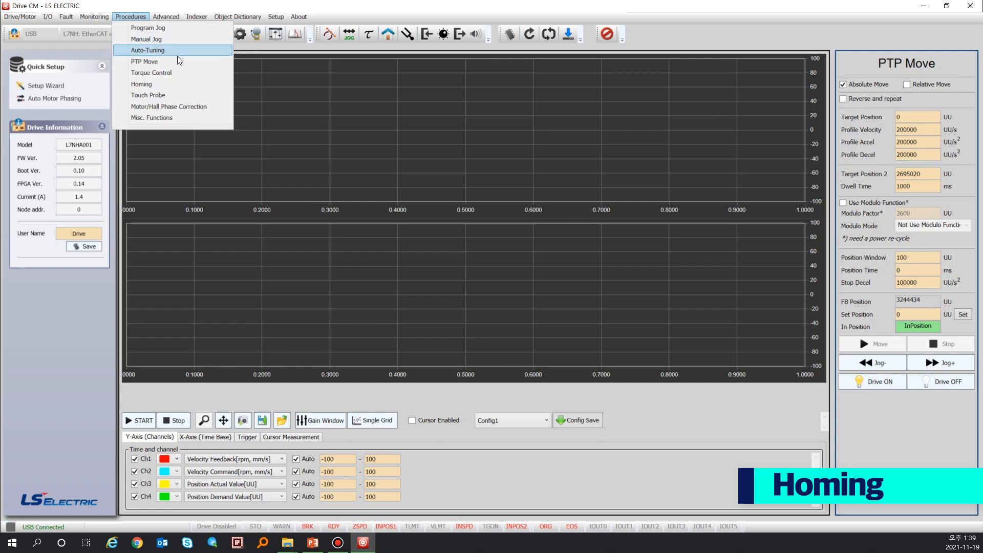
{"action": "left_click", "coordinate": [174, 85]}
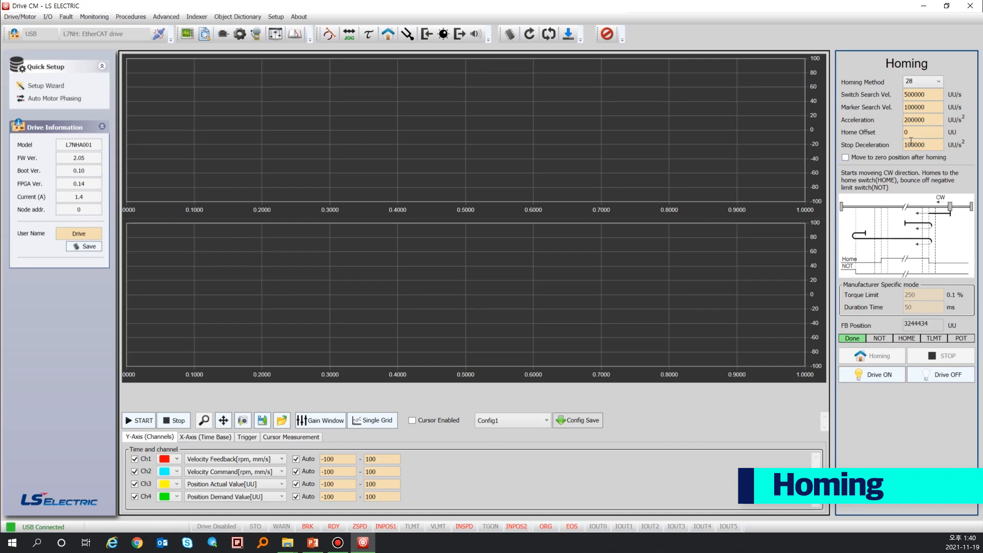
{"action": "left_click", "coordinate": [928, 80]}
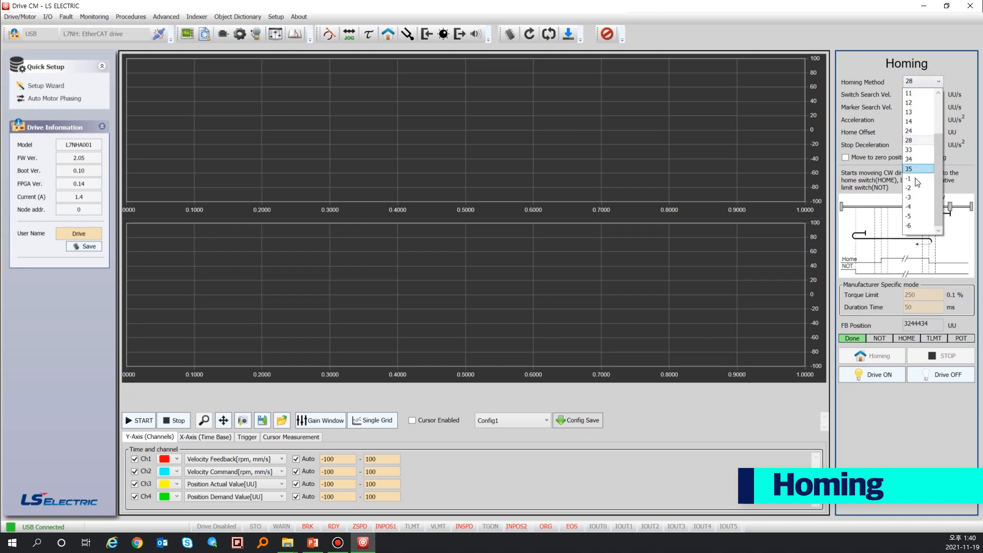
{"action": "left_click", "coordinate": [837, 196]}
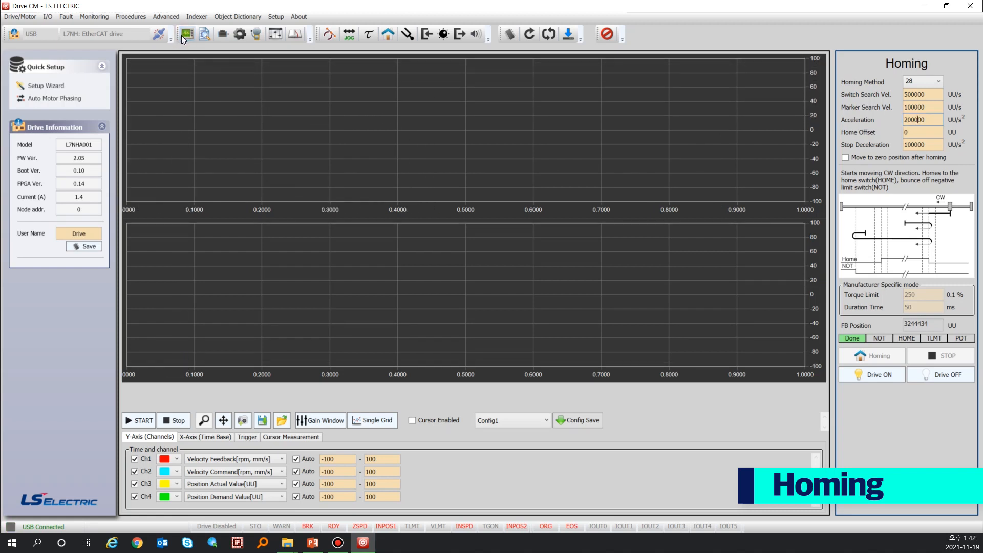
Assign Position Actual Value[UU] to trace channel 2 and HOME to channel 3, and disable channel 4.
{"action": "left_click", "coordinate": [250, 468]}
{"action": "scroll", "coordinate": [260, 395], "scroll_direction": "down", "scroll_amount": 5}
{"action": "scroll", "coordinate": [259, 400], "scroll_direction": "up", "scroll_amount": 5}
{"action": "scroll", "coordinate": [259, 412], "scroll_direction": "down", "scroll_amount": 5}
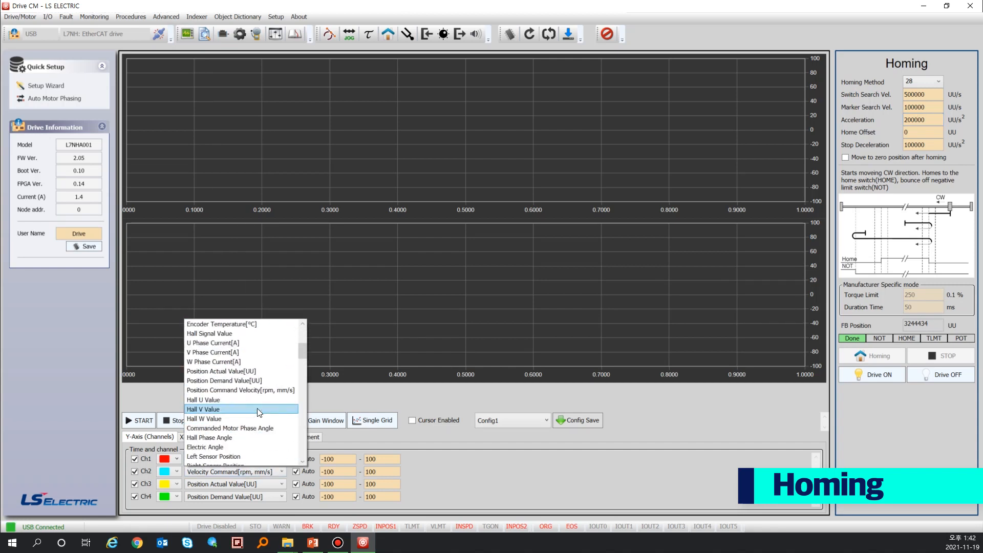
{"action": "left_click", "coordinate": [262, 371]}
{"action": "left_click", "coordinate": [262, 482]}
{"action": "scroll", "coordinate": [264, 410], "scroll_direction": "down", "scroll_amount": 10}
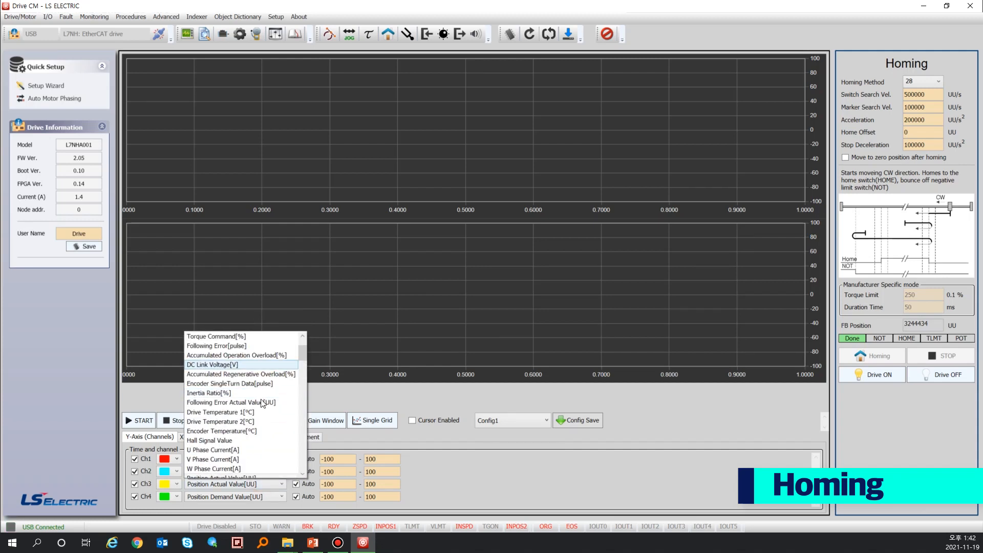
{"action": "left_click", "coordinate": [238, 469]}
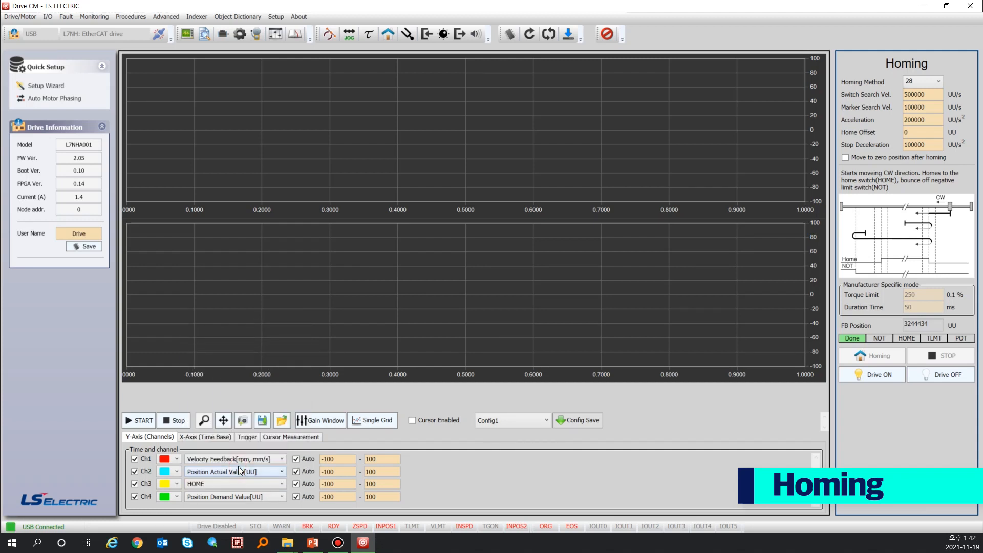
{"action": "left_click", "coordinate": [135, 496]}
Start the trace recording and run homing with the drive switched on.
{"action": "left_click", "coordinate": [136, 420]}
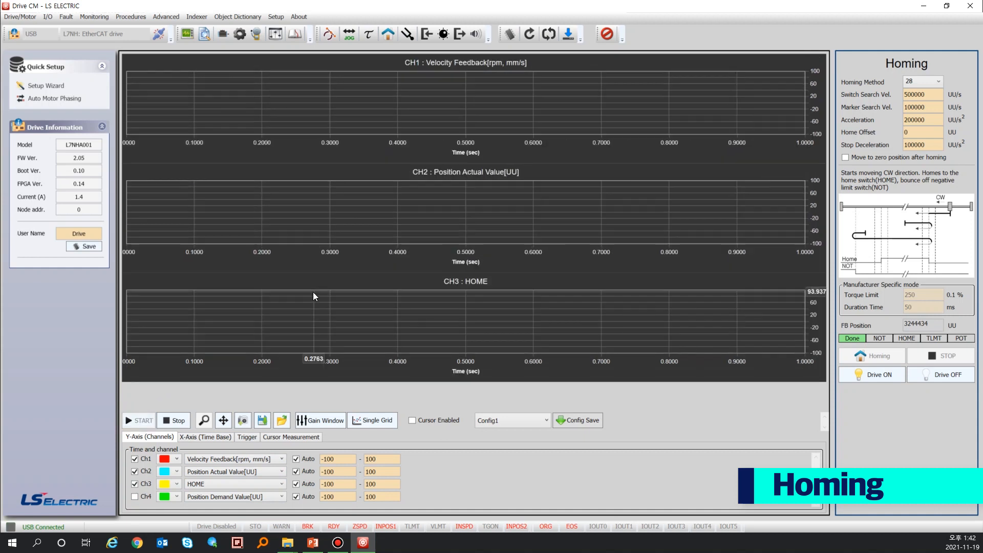
{"action": "left_click", "coordinate": [850, 380]}
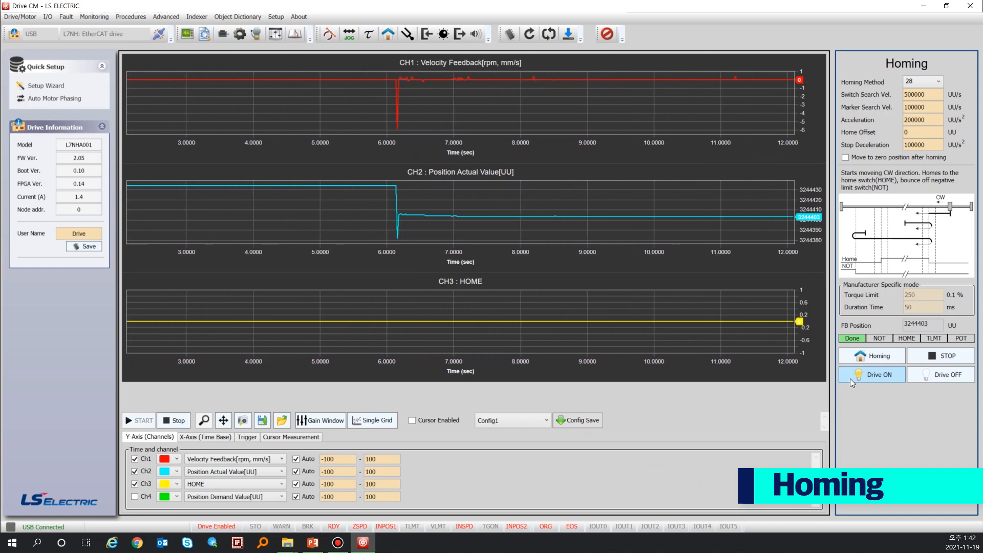
{"action": "left_click", "coordinate": [877, 355]}
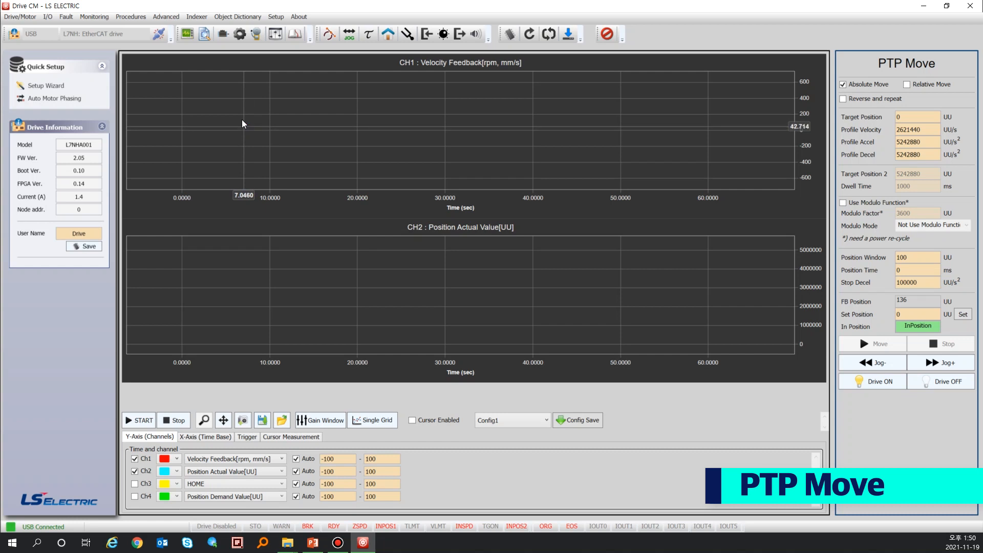
Enable Reverse and repeat for the absolute move in the PTP Move procedure, and switch the drive on.
{"action": "left_click", "coordinate": [145, 19]}
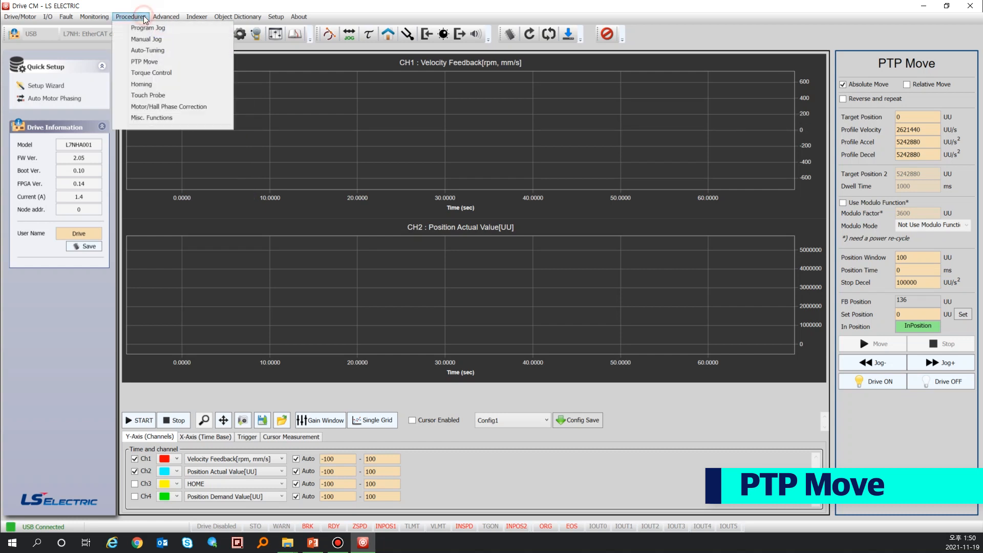
{"action": "left_click", "coordinate": [163, 66]}
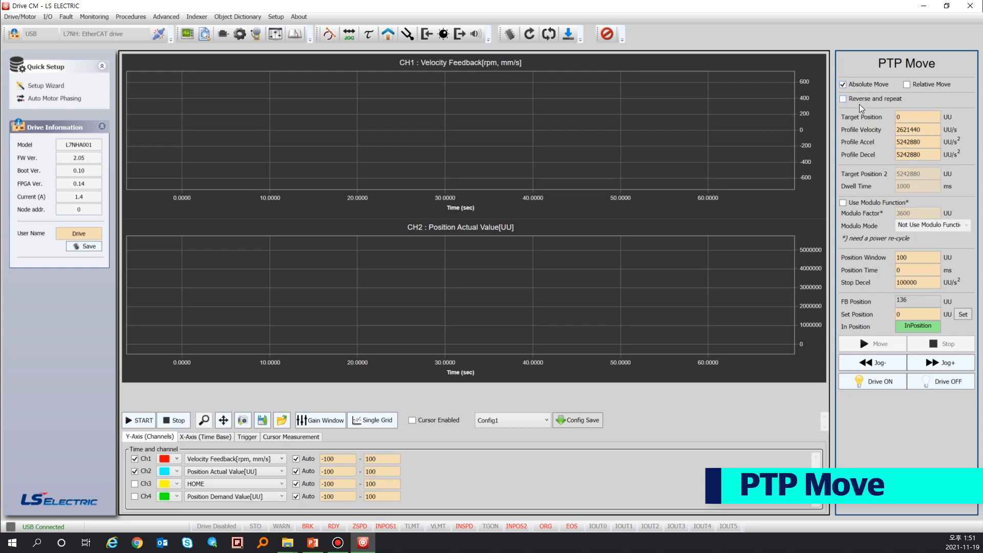
{"action": "left_click", "coordinate": [865, 99]}
{"action": "left_click", "coordinate": [883, 385]}
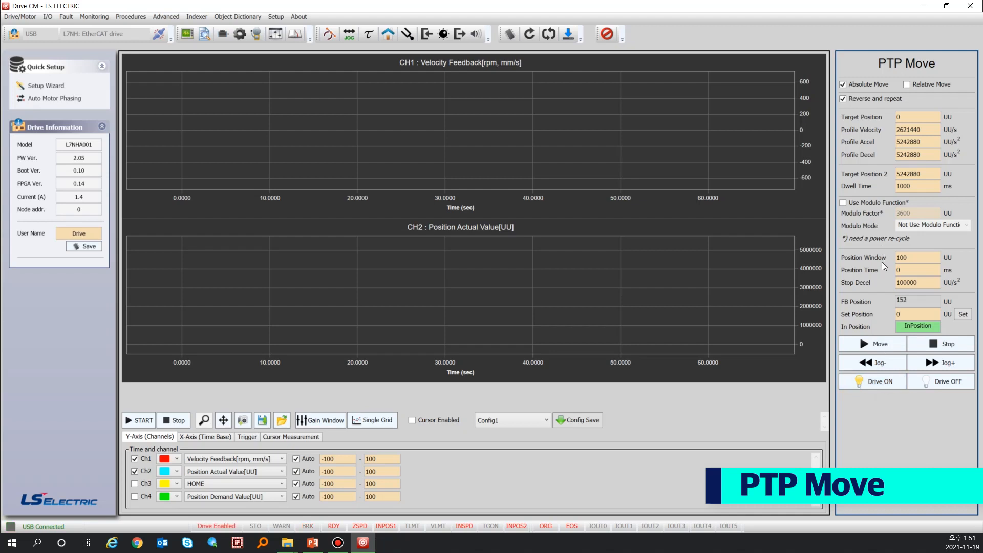
Jog the motor in the negative direction, stop it, and set the current position to 0 UU.
{"action": "left_click", "coordinate": [891, 366]}
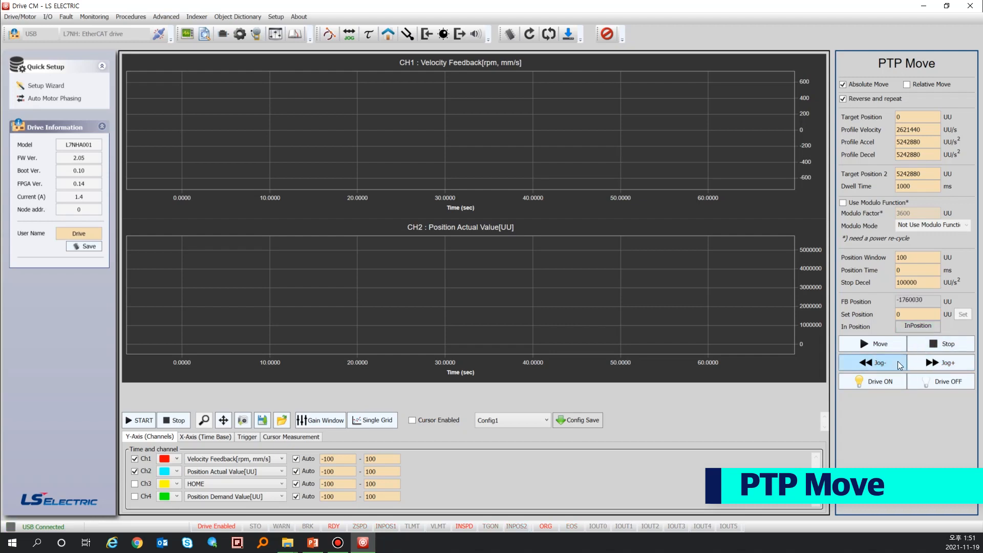
{"action": "left_click", "coordinate": [942, 344]}
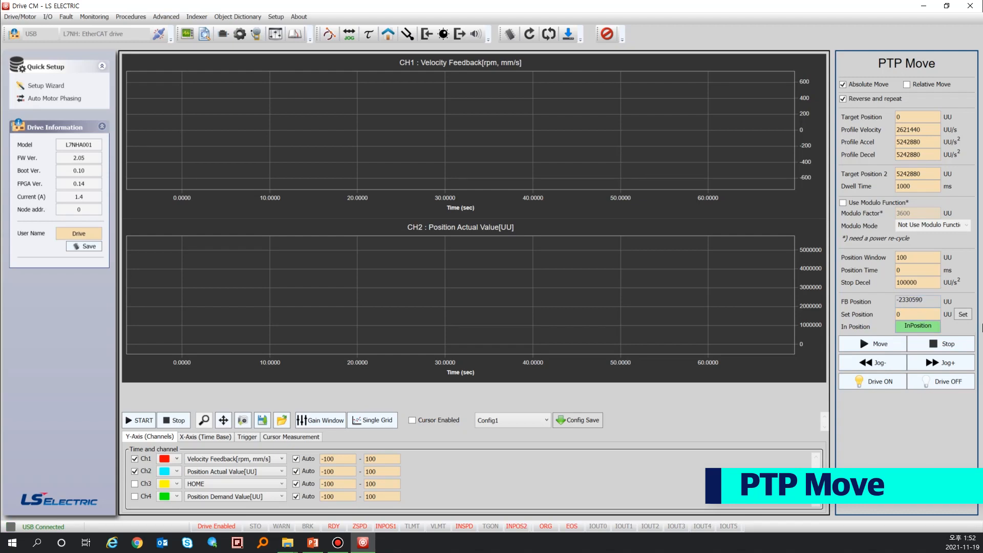
{"action": "left_click", "coordinate": [964, 315]}
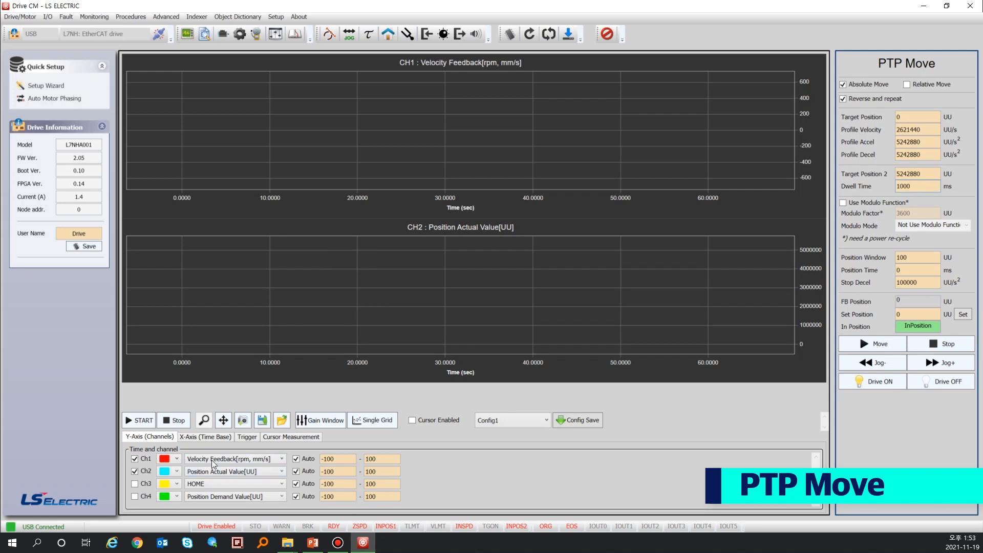
Trace the repeating PTP move between positions 0 and 5242880 UU, and switch the drive off.
{"action": "left_click", "coordinate": [133, 424]}
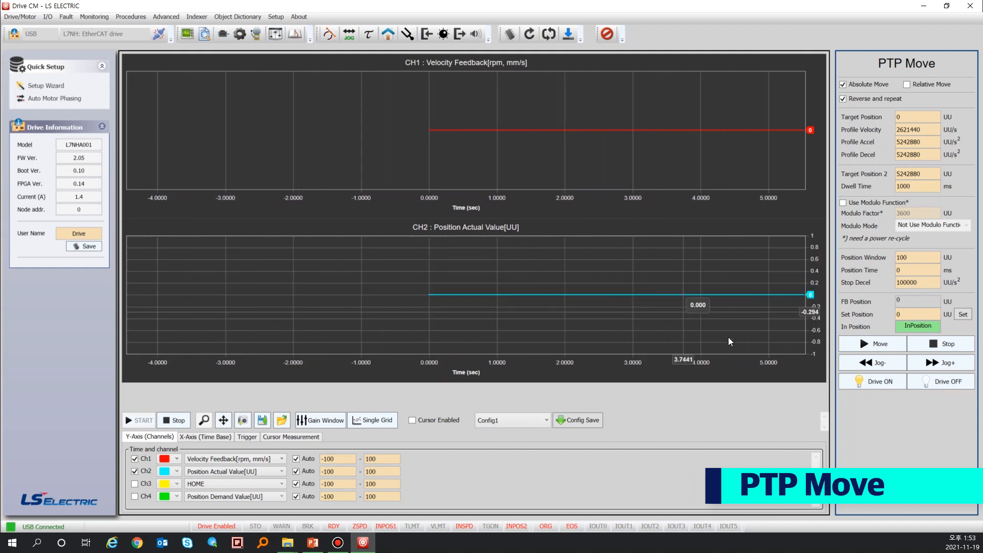
{"action": "left_click", "coordinate": [891, 345]}
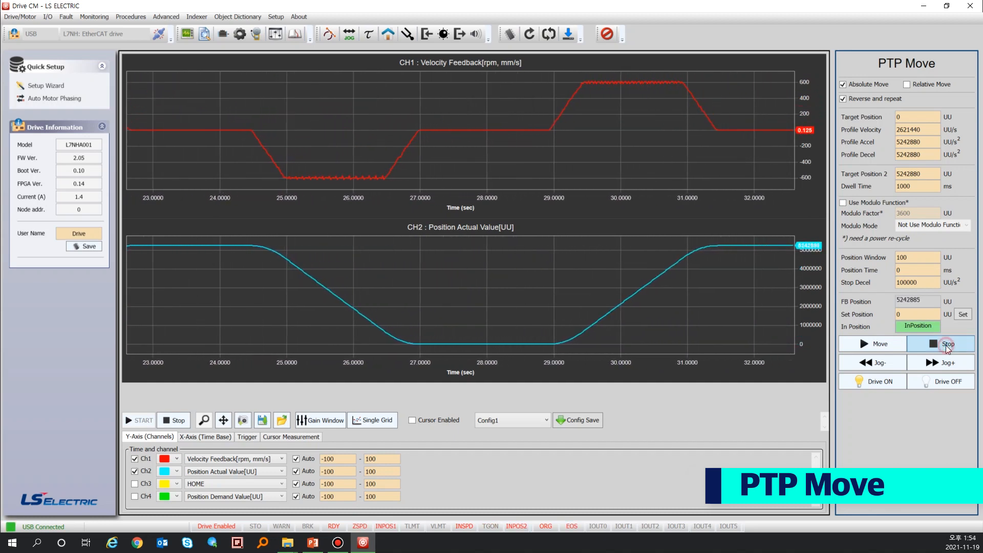
{"action": "left_click", "coordinate": [942, 379]}
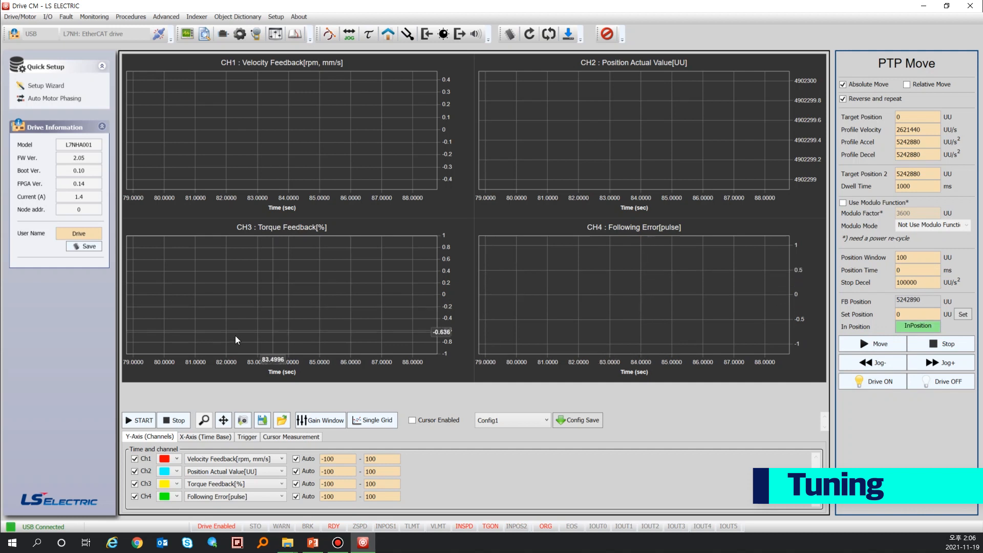
Start the four-channel trace and open the Gain Window, placing it beside the plots.
{"action": "left_click", "coordinate": [148, 419]}
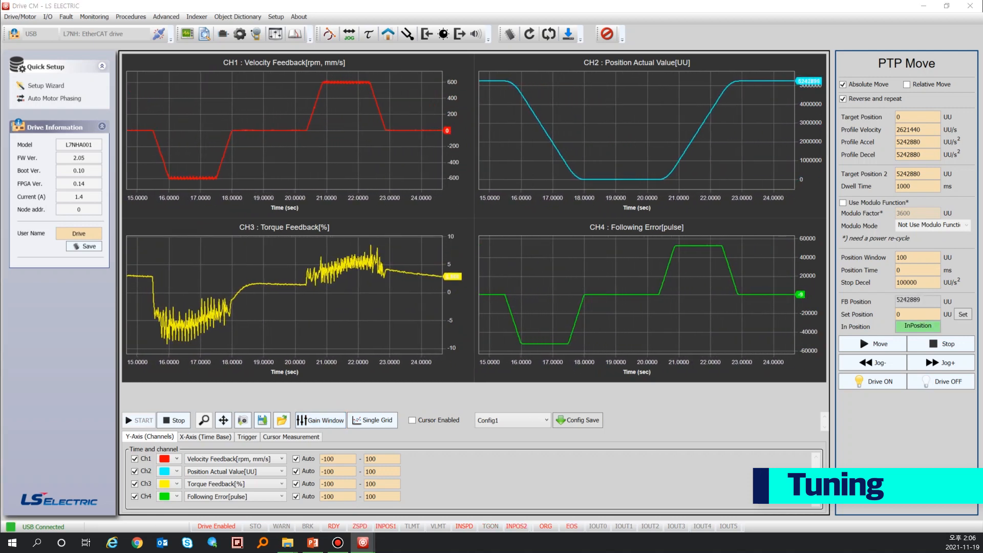
{"action": "left_click", "coordinate": [320, 420]}
{"action": "left_click_drag", "start_coordinate": [524, 94], "coordinate": [947, 67]}
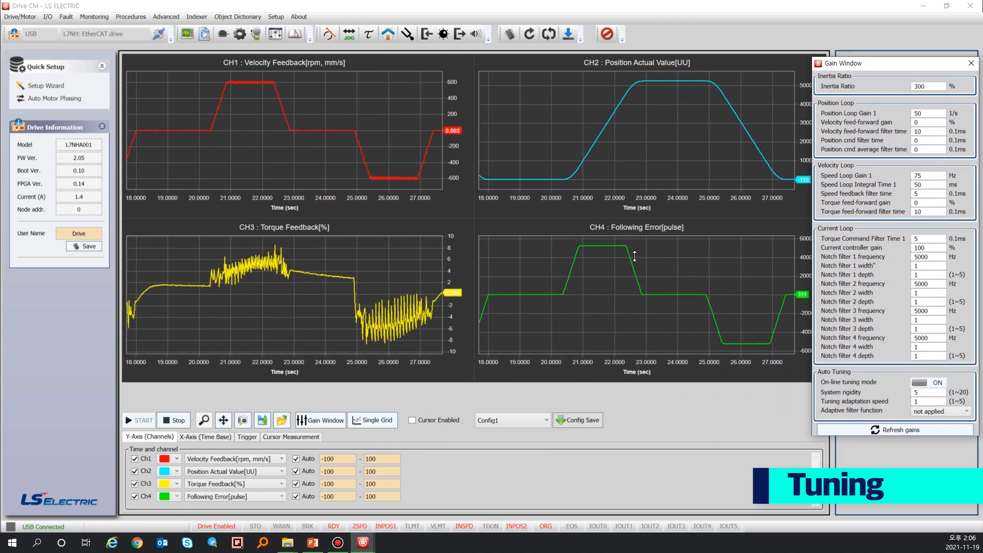
{"action": "left_click", "coordinate": [320, 420]}
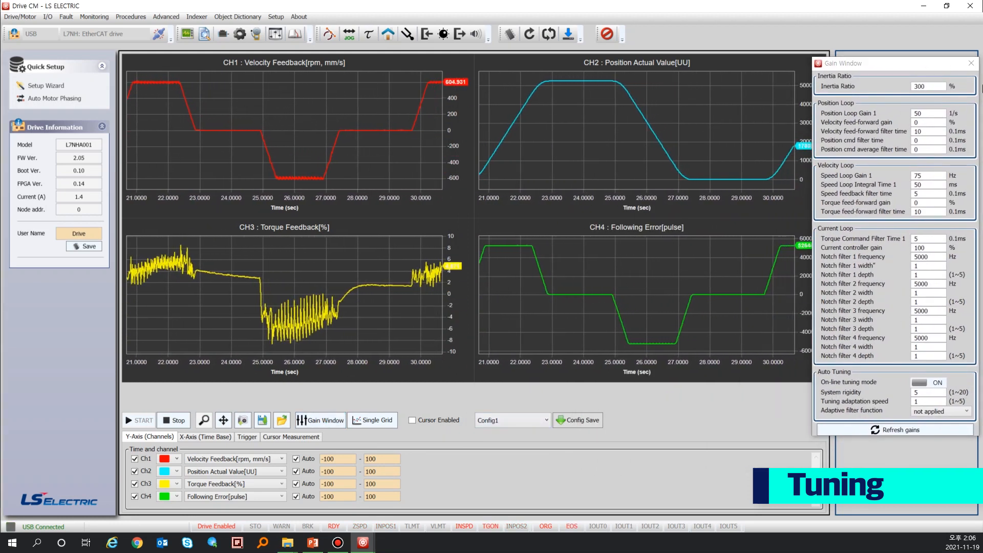
{"action": "left_click", "coordinate": [324, 421]}
{"action": "left_click", "coordinate": [325, 420]}
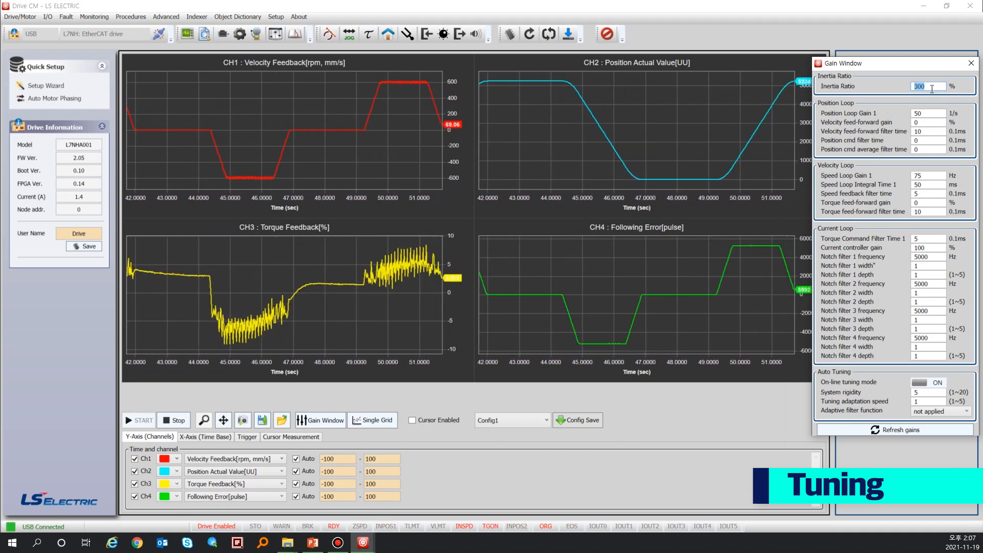
Set the inertia ratio to 400 %, save the parameters to memory, and close the Gain Window.
{"action": "type", "text": "40"}
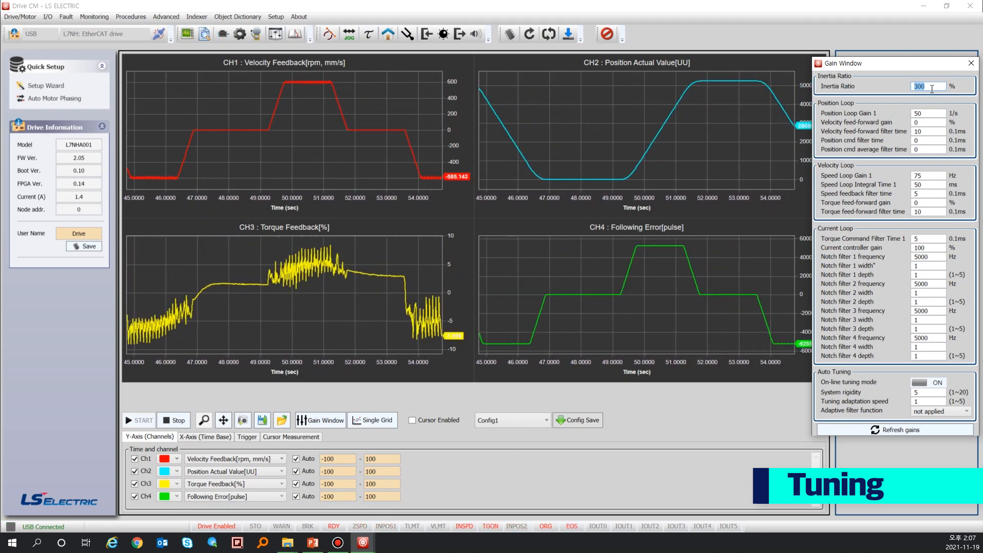
{"action": "type", "text": "0"}
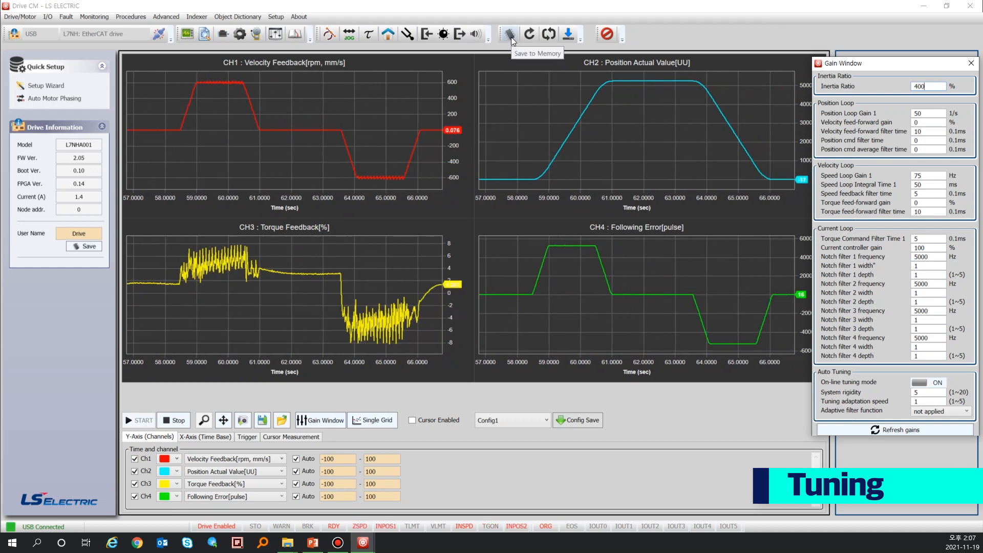
{"action": "left_click", "coordinate": [520, 3]}
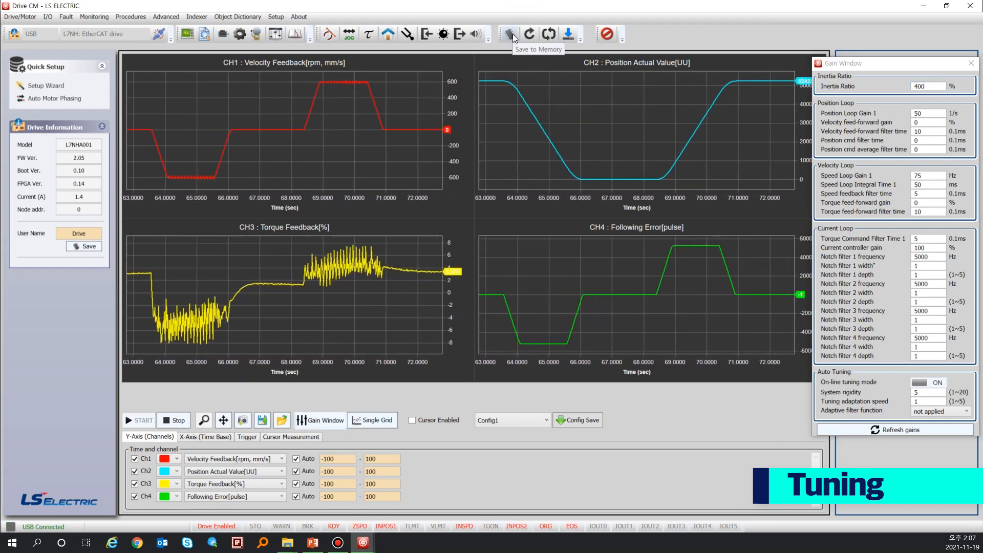
{"action": "left_click", "coordinate": [512, 34]}
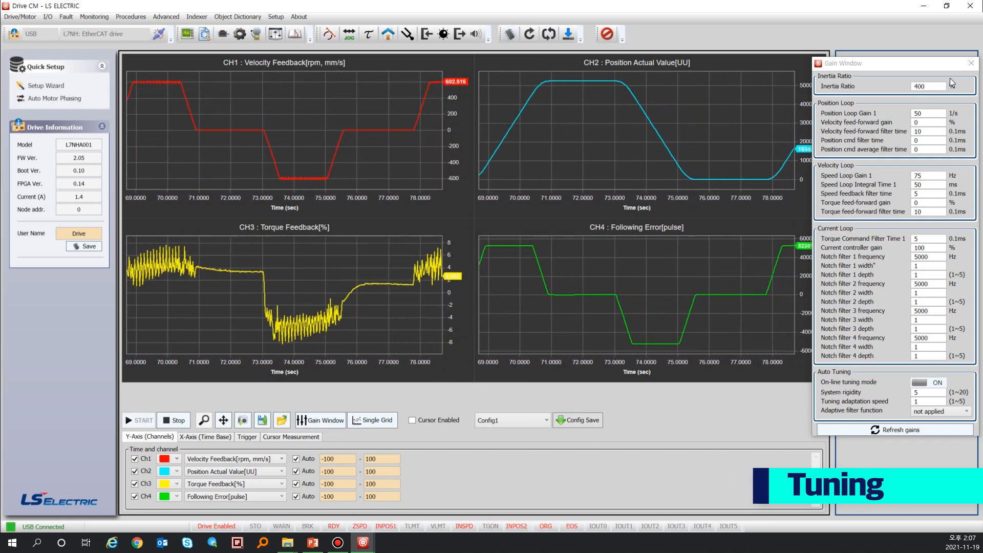
{"action": "mouse_move", "coordinate": [724, 279]}
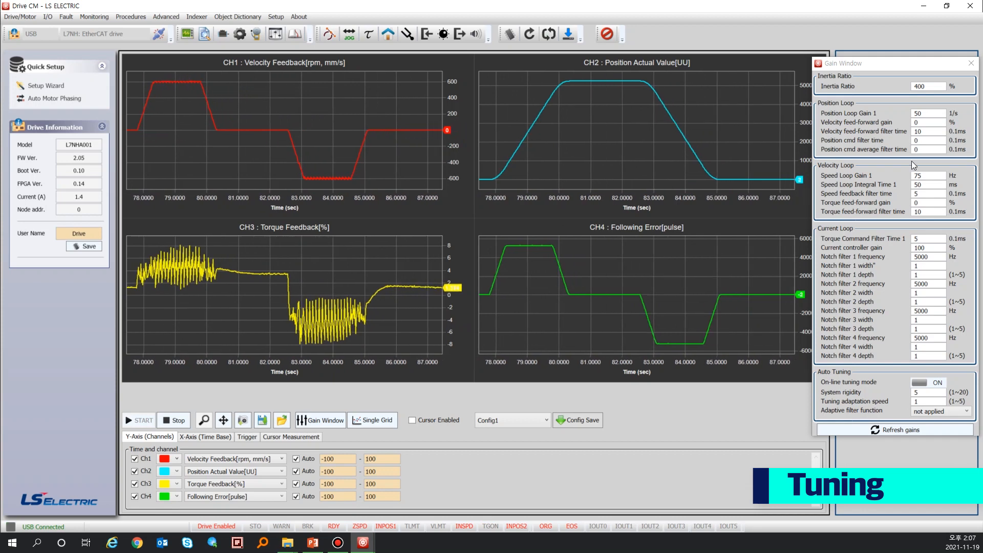
{"action": "left_click", "coordinate": [971, 63]}
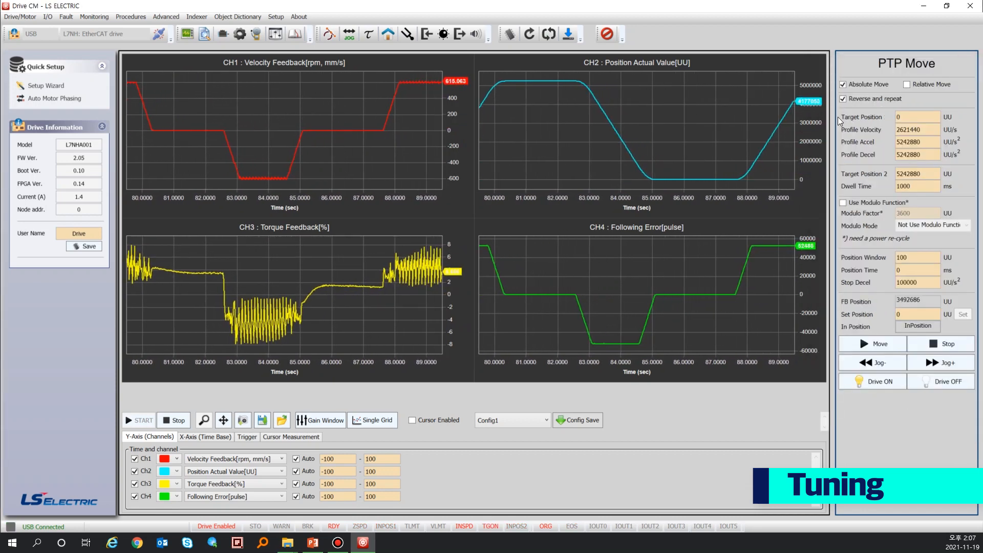
Run off-line auto-tuning in the positive direction and save the tuned gains to memory.
{"action": "left_click", "coordinate": [142, 18]}
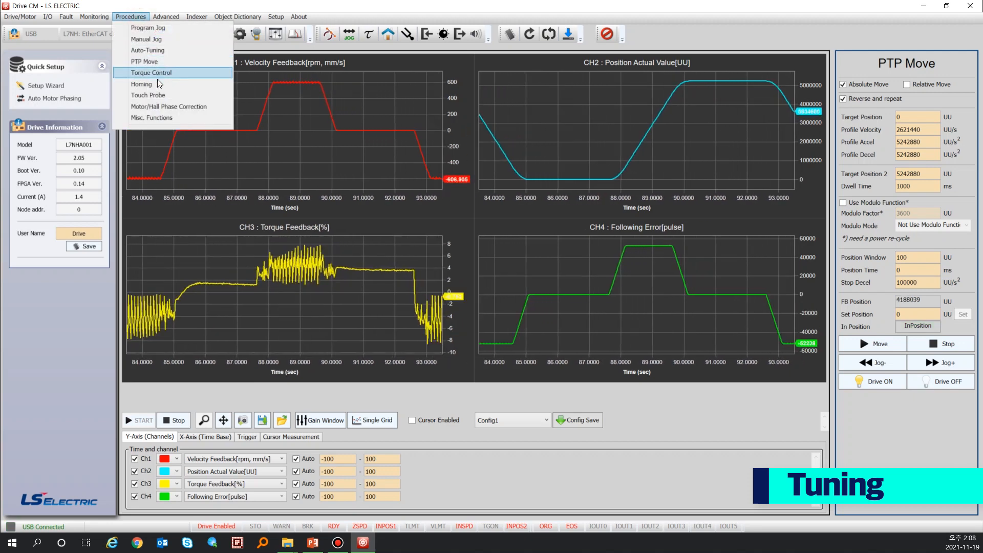
{"action": "left_click", "coordinate": [171, 52]}
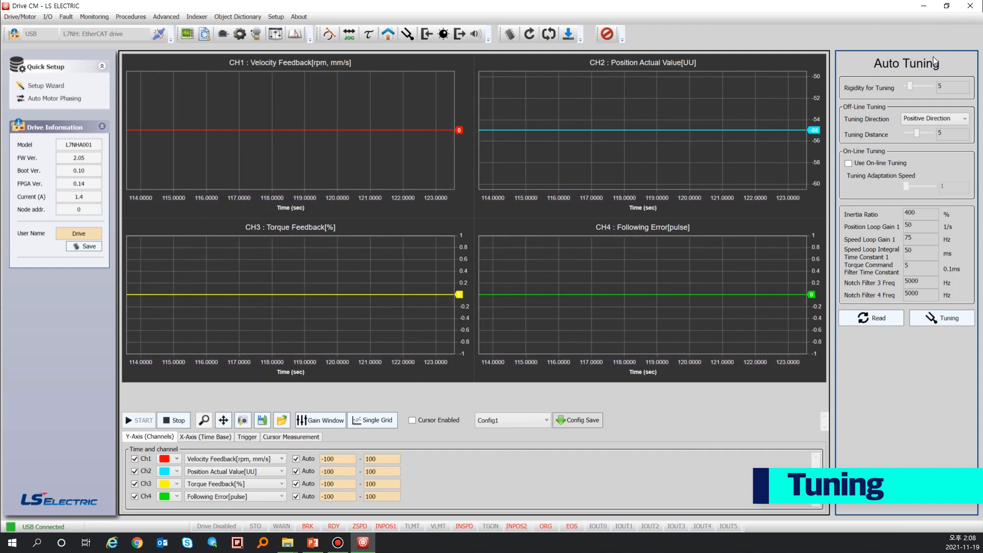
{"action": "left_click", "coordinate": [921, 319]}
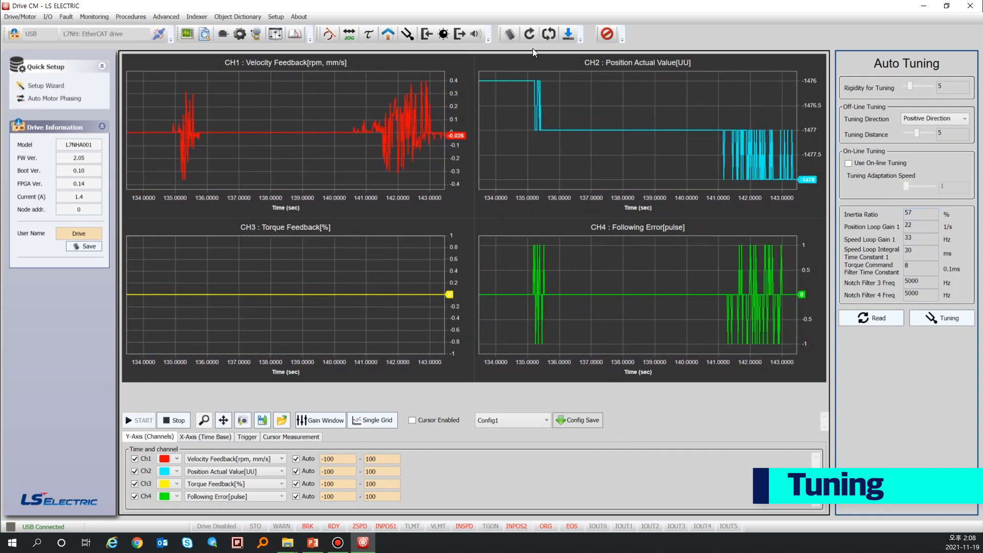
{"action": "left_click", "coordinate": [514, 35]}
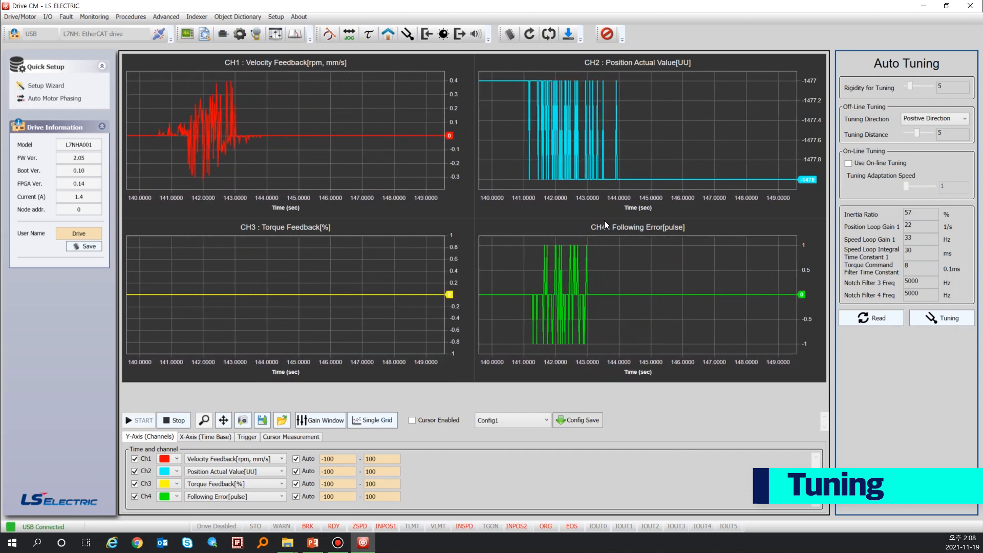
Enable on-line tuning in the Auto Tuning procedure.
{"action": "left_click", "coordinate": [848, 164]}
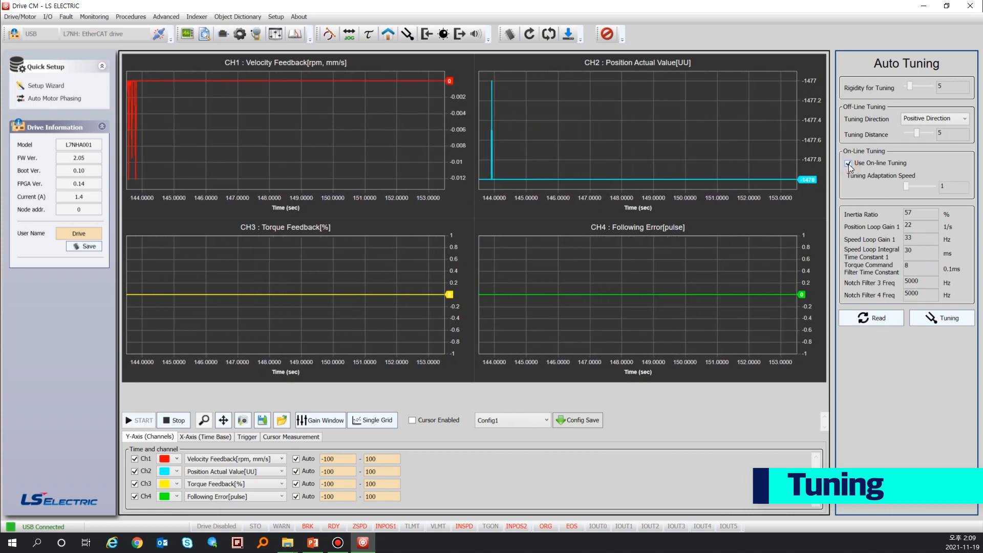